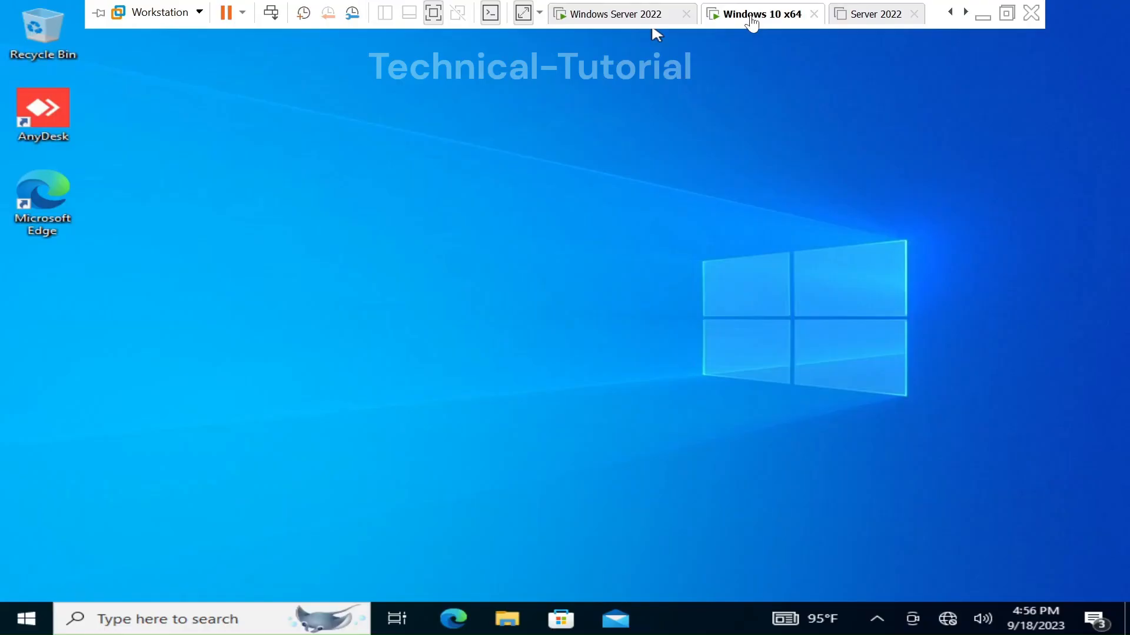
Step: Bring up the Windows 10 x64 virtual machine and capture input in its desktop
left_click(591, 317)
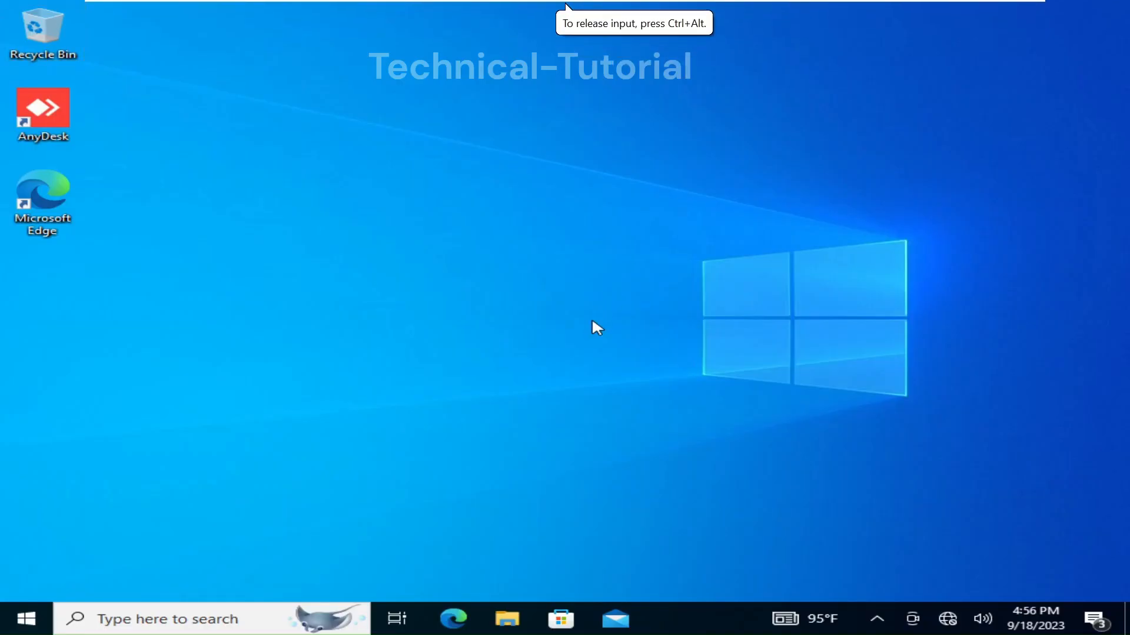
Step: Run ipconfig in Command Prompt, showing IPv4 192.168.80.100, mask 255.255.255.0, gateway 192.168.80.1
key("super")
type("cm")
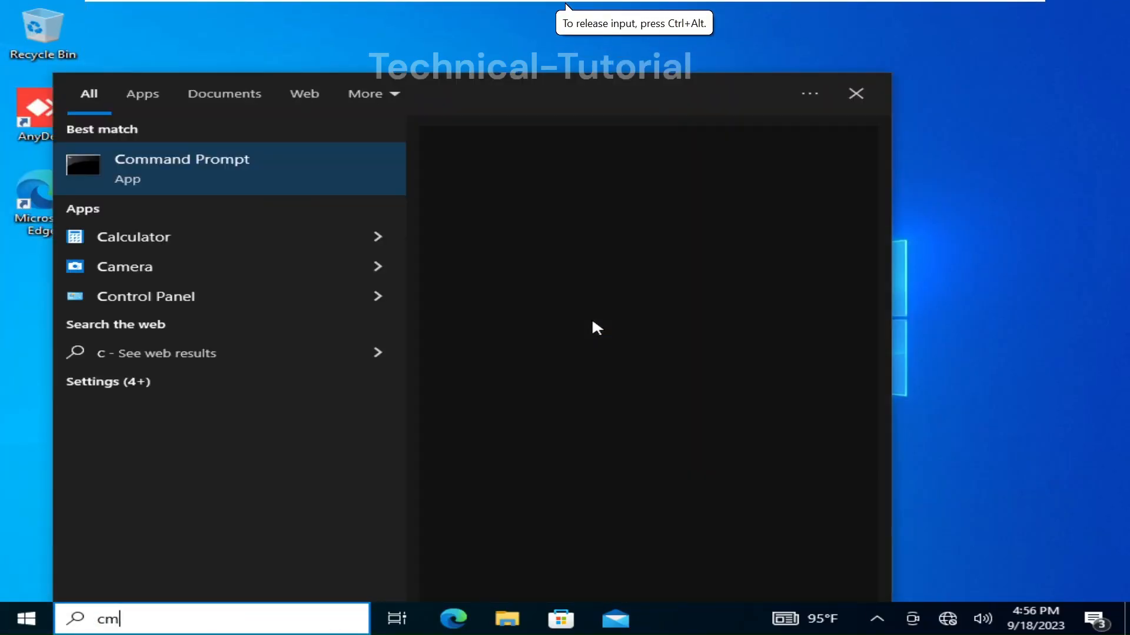
key("Return")
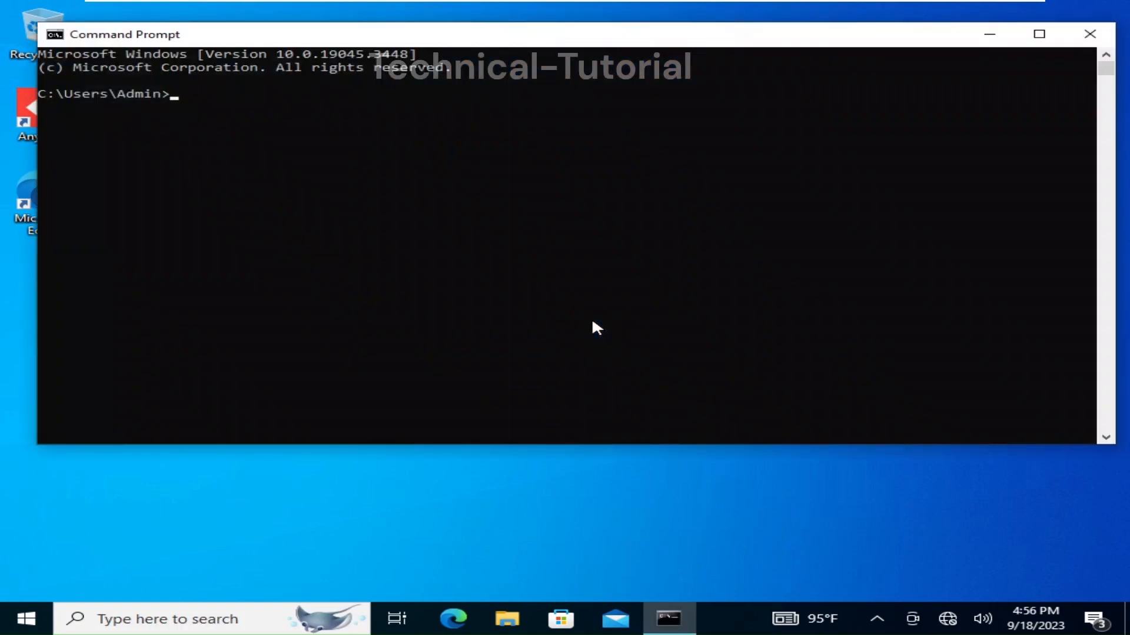
type("ipo")
key("BackSpace")
type("config")
key("Return")
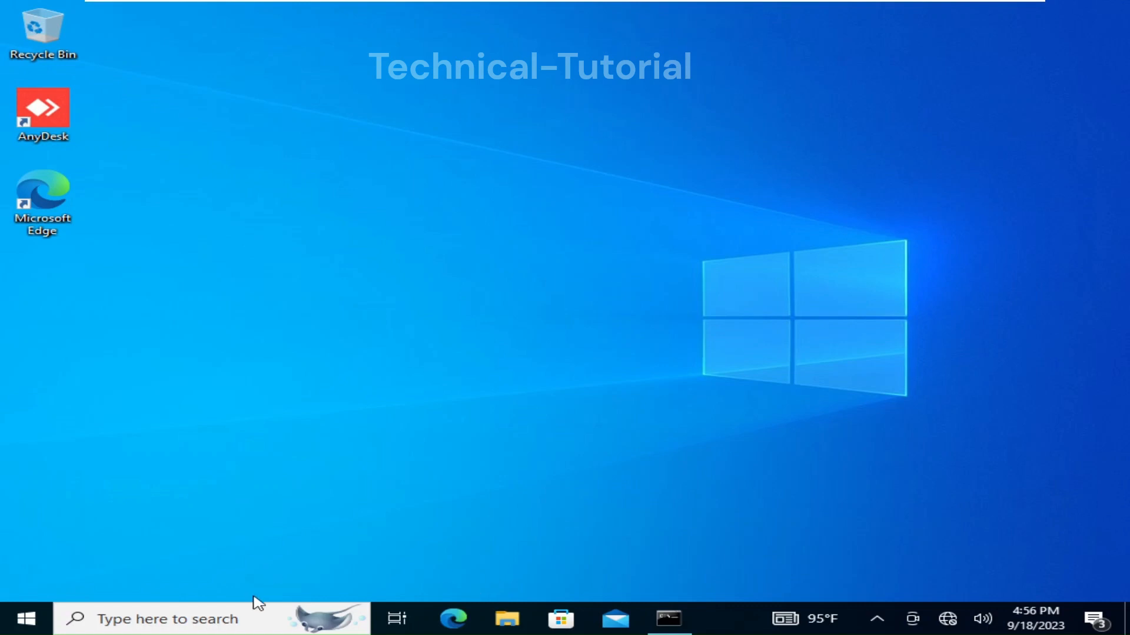
left_click(231, 625)
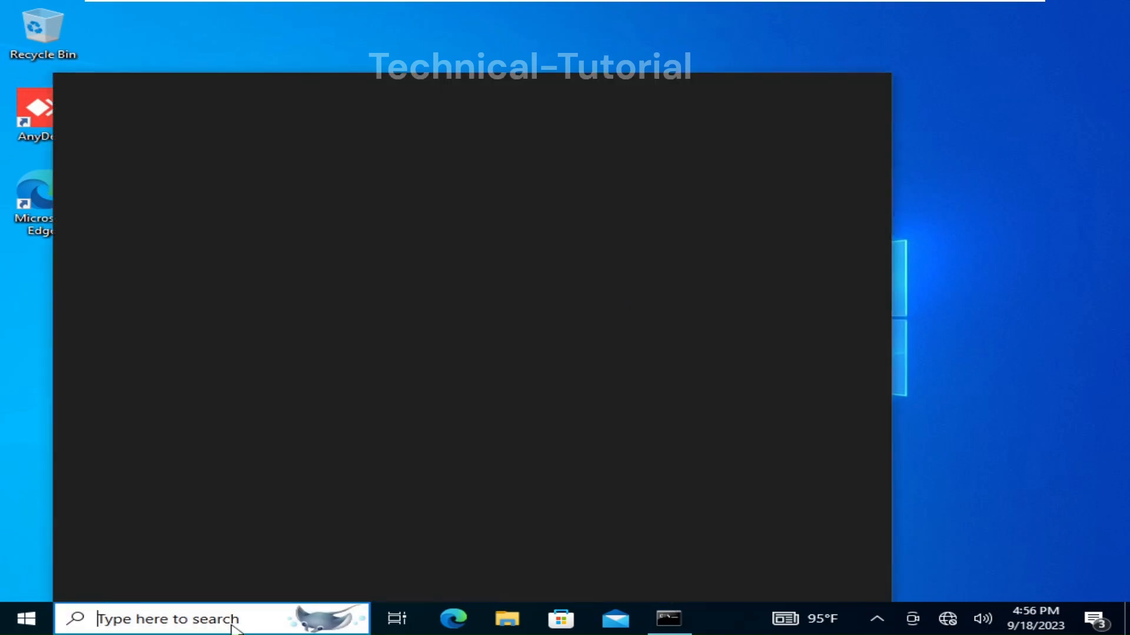
Step: Open the About settings page, then Advanced system settings showing computer name and workgroup WORK
type("ren")
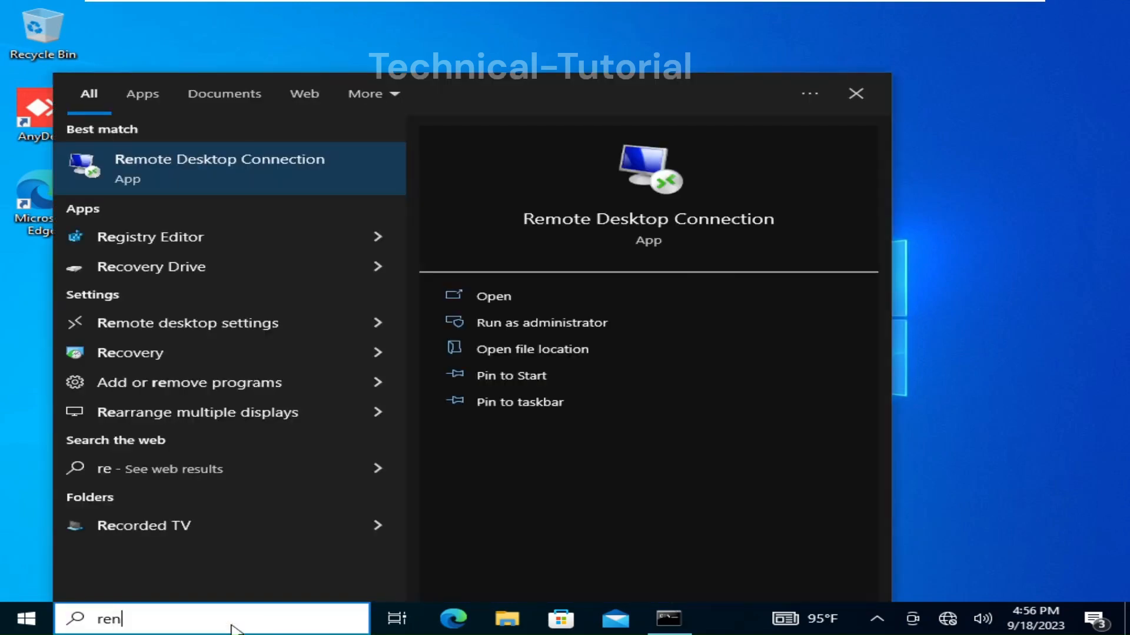
key("Return")
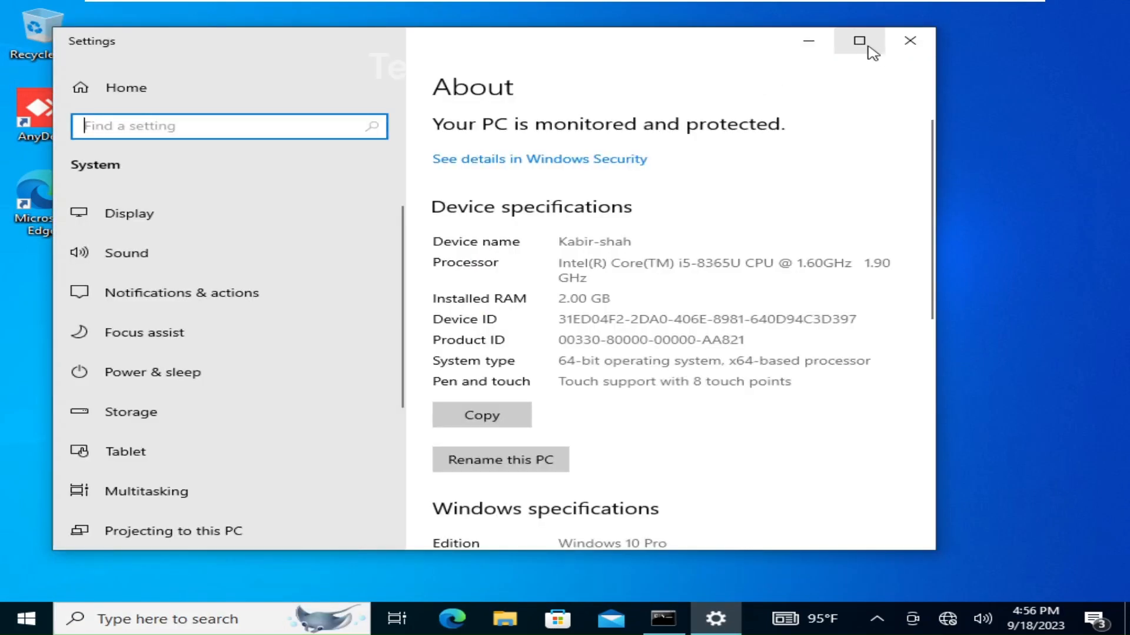
left_click(868, 46)
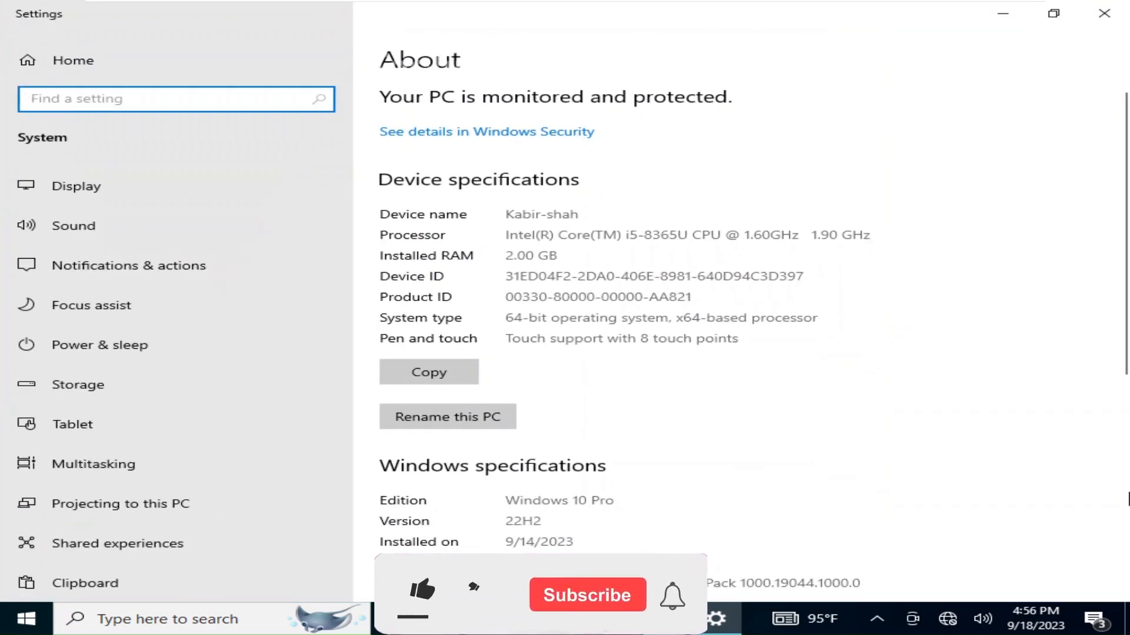
scroll(903, 382, "down", 5)
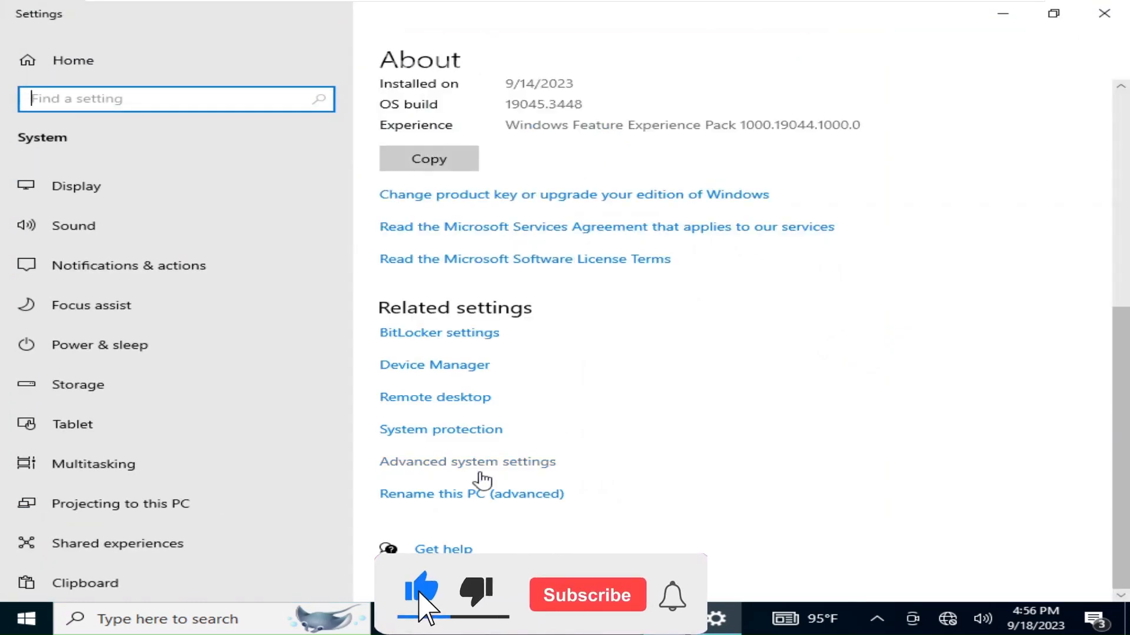
left_click(451, 497)
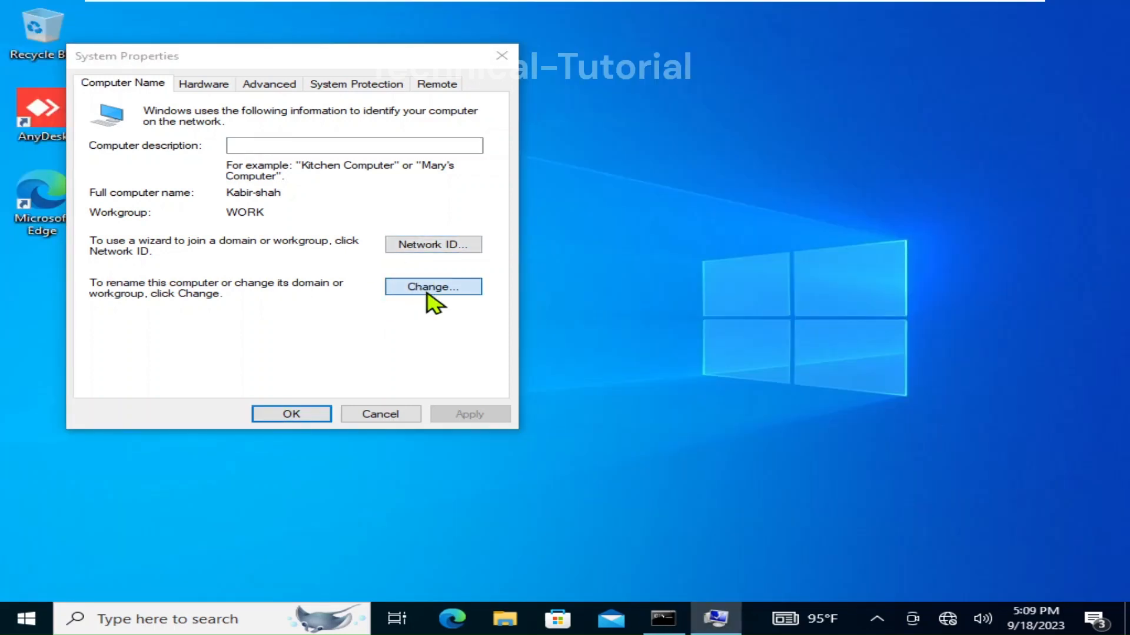
Step: Enter ABCHPT40 as the computer name in the Computer Name/Domain Changes dialog
left_click(429, 292)
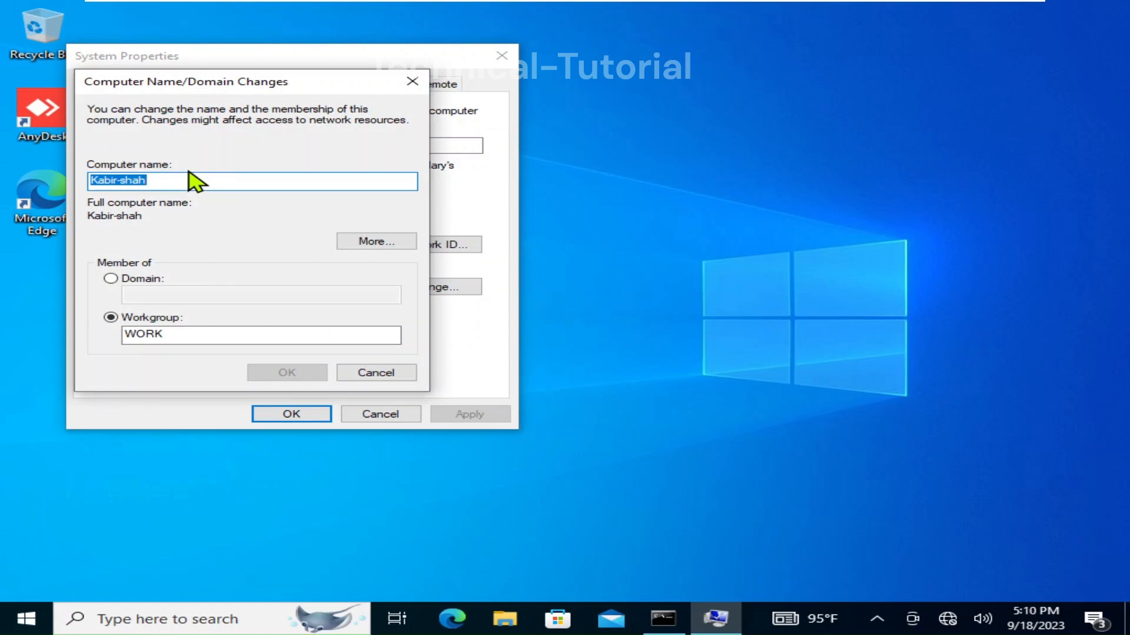
type("ABC")
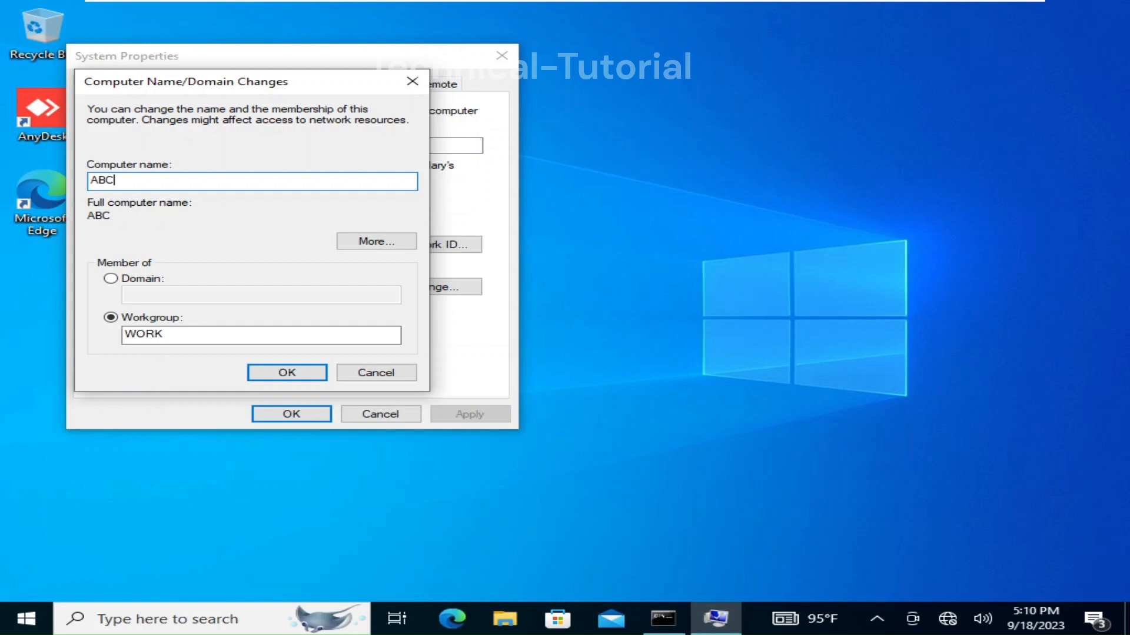
type("HP")
type("T")
type("$()")
key("BackSpace")
key("BackSpace")
type("40")
left_click(144, 180)
key("BackSpace")
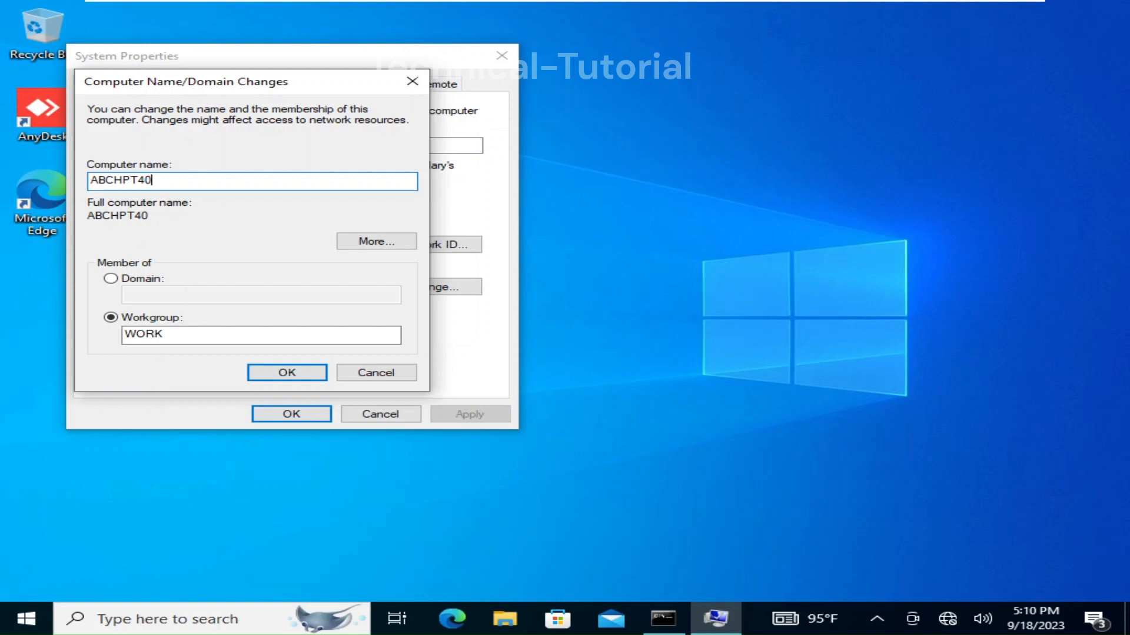
Step: Set the computer to be a member of domain test.local and confirm
left_click(111, 279)
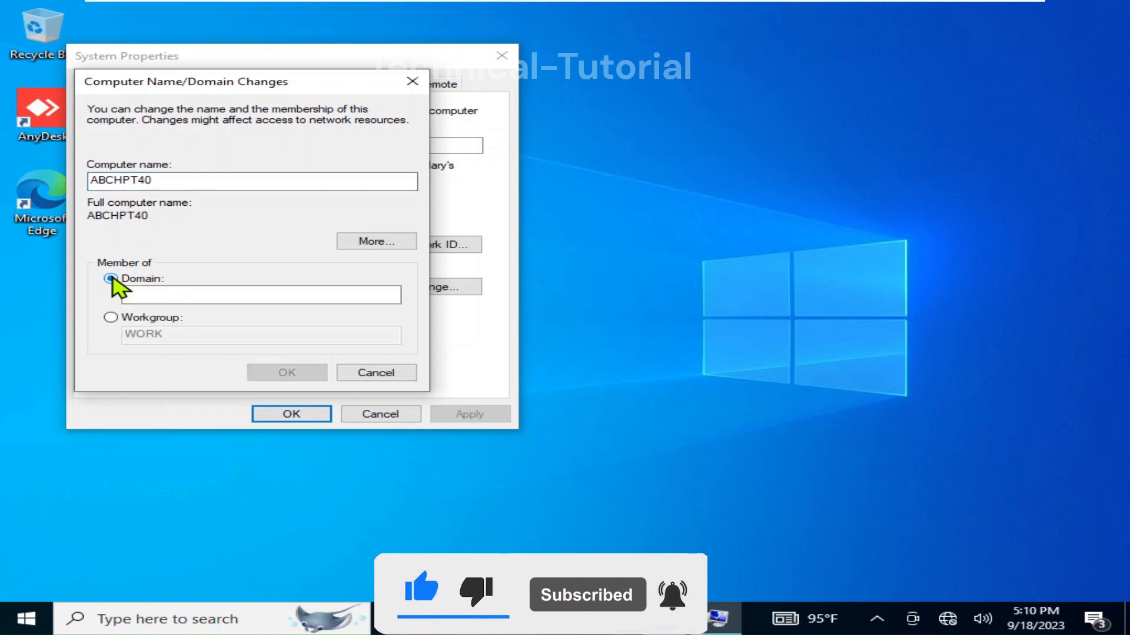
left_click(153, 295)
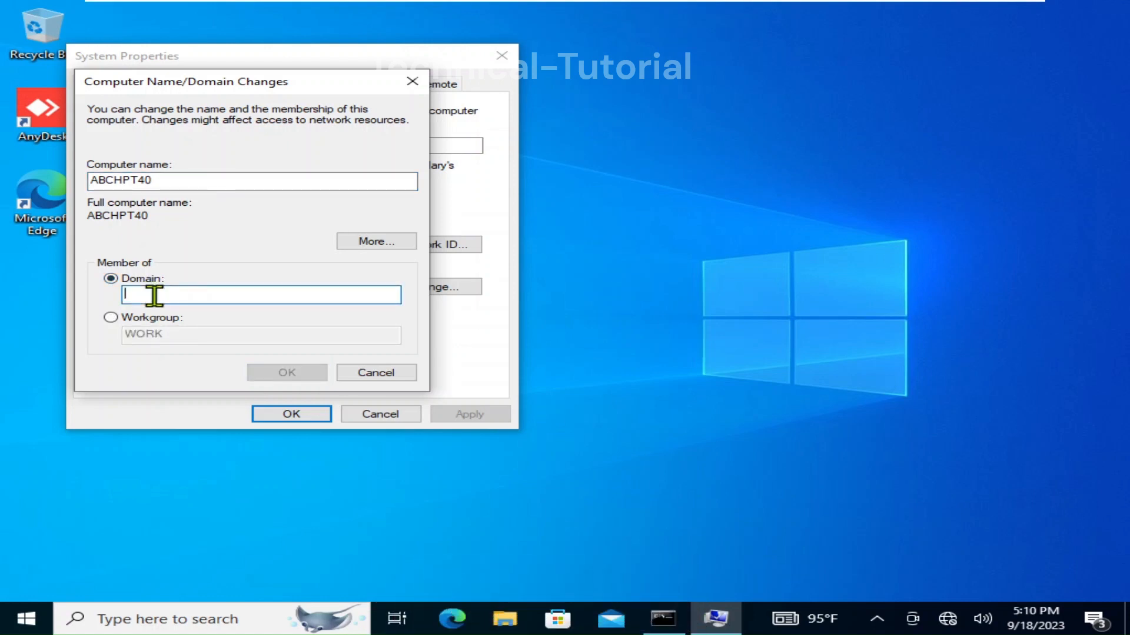
type("test")
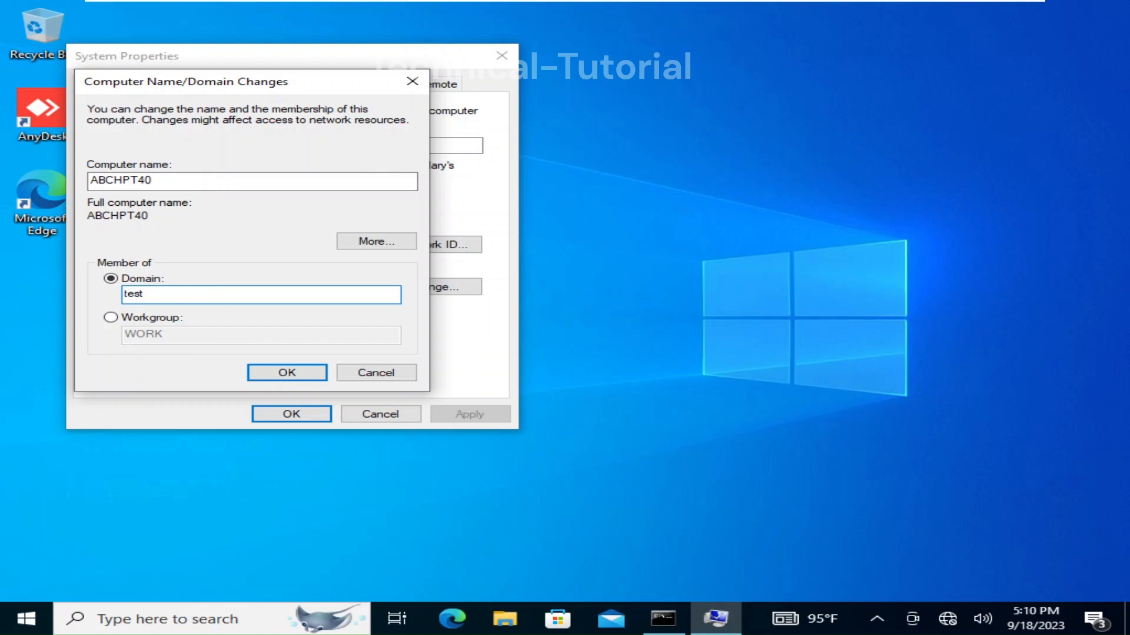
type(".local")
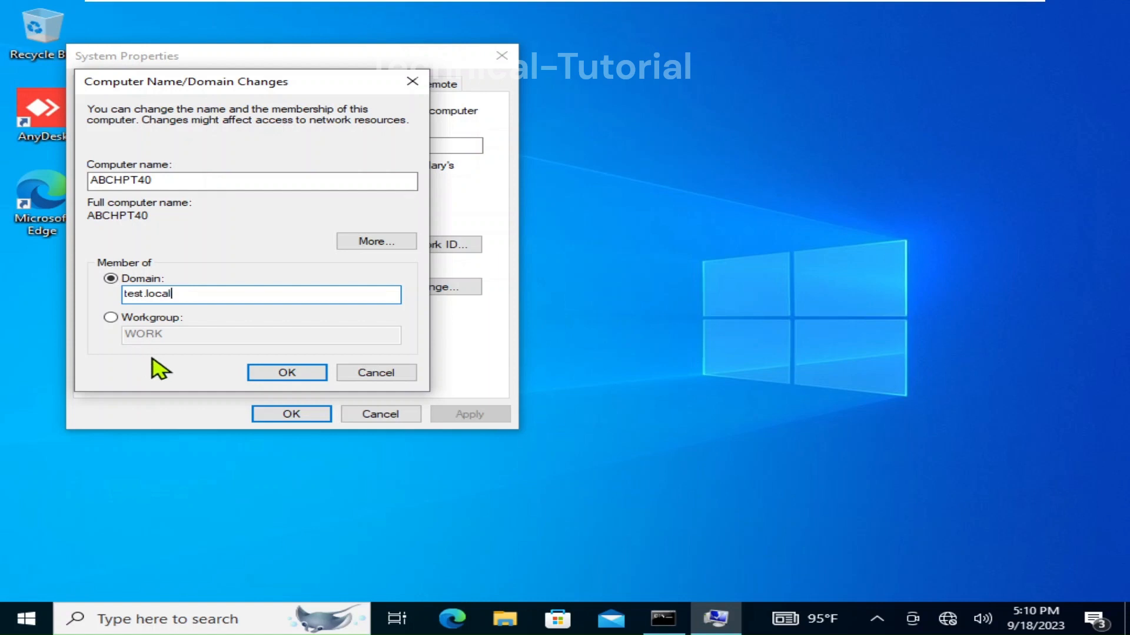
left_click(285, 376)
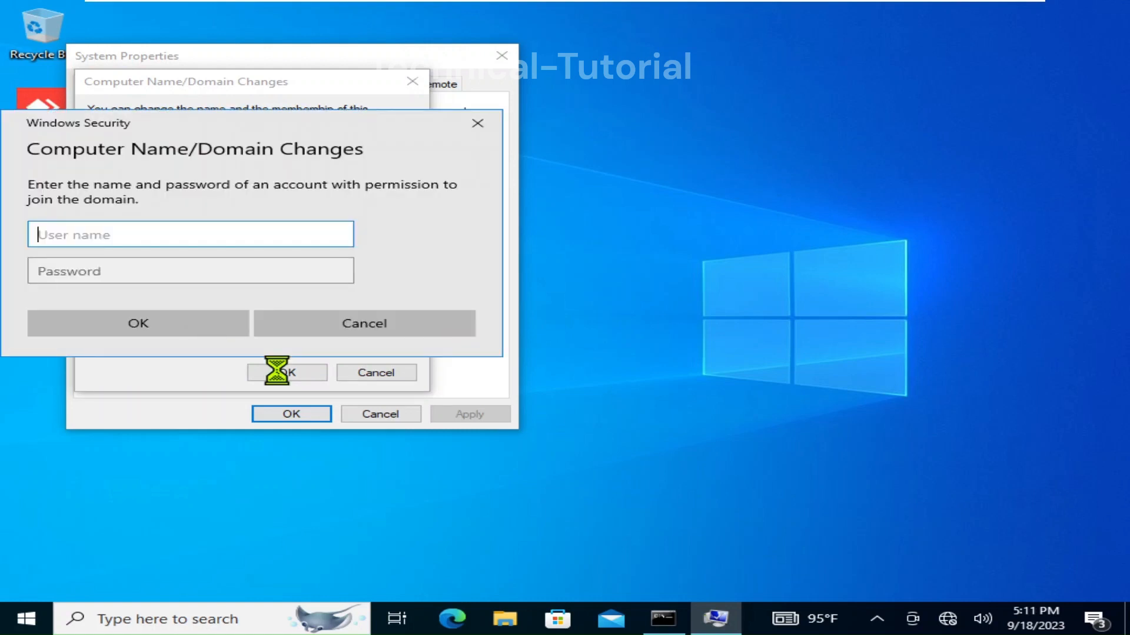
Step: Authenticate the join as test.local\administrator with the account password
type("te")
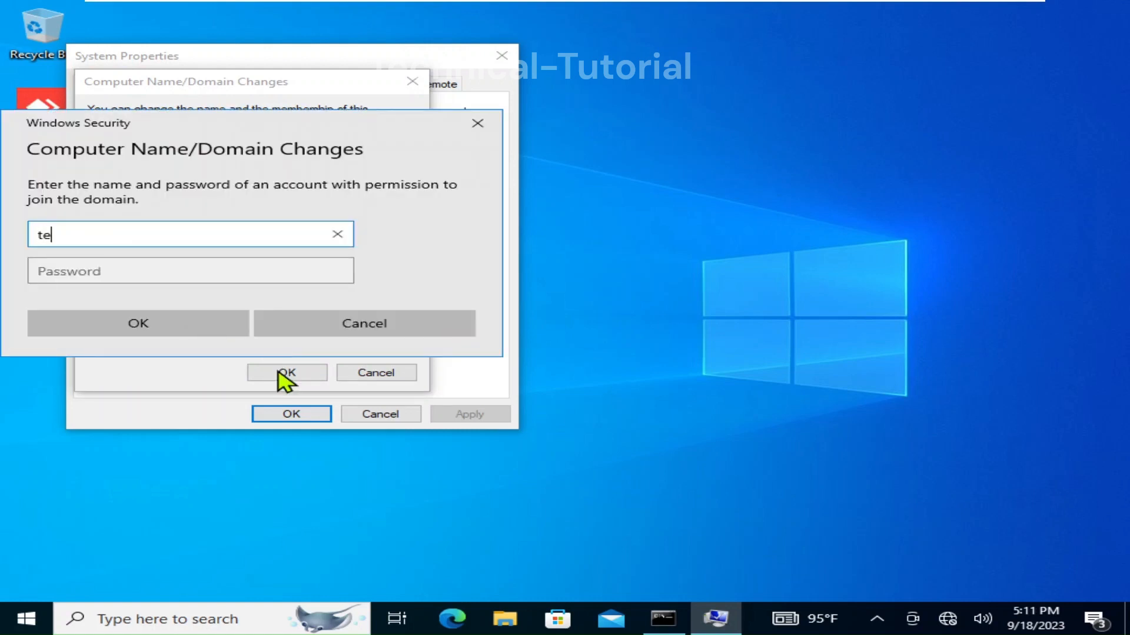
type("st.local\\adminis")
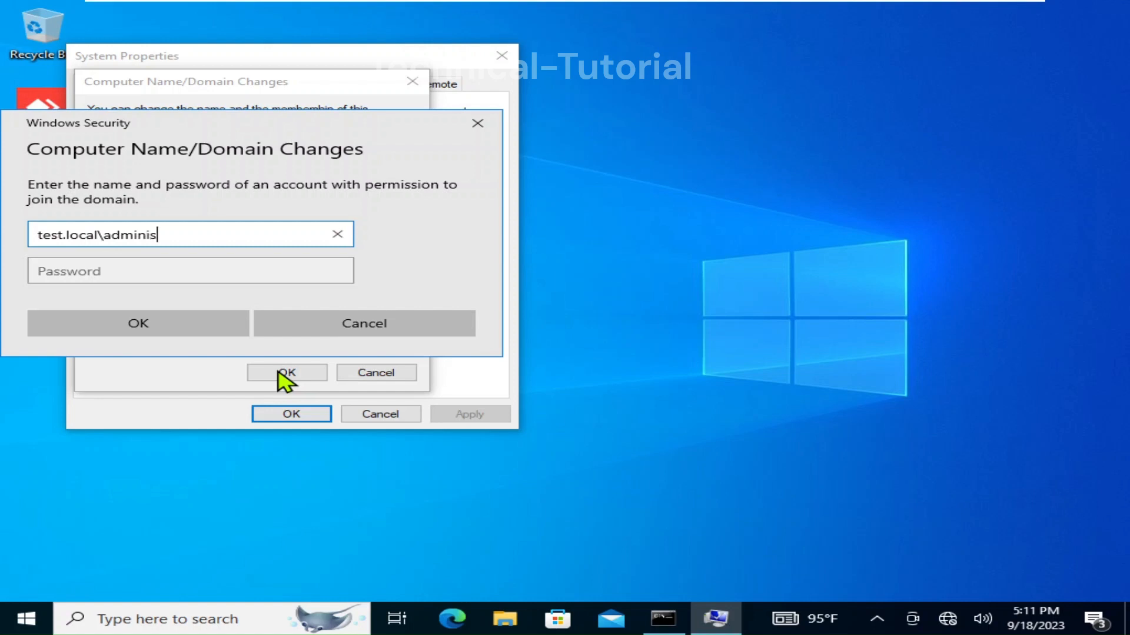
type("trator")
key("Tab")
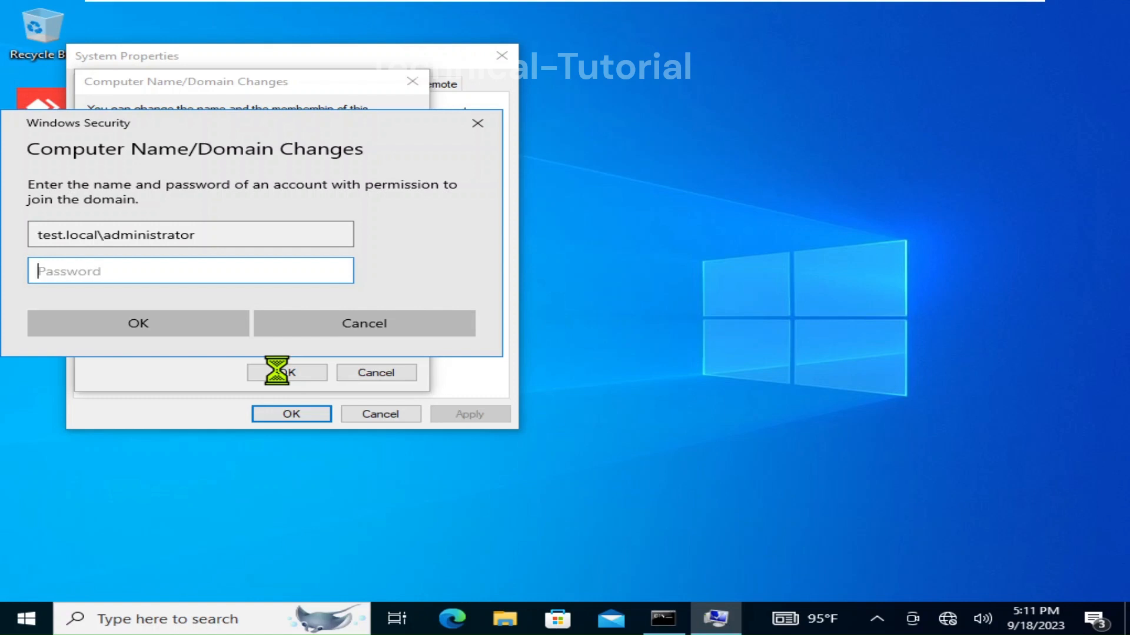
type("******")
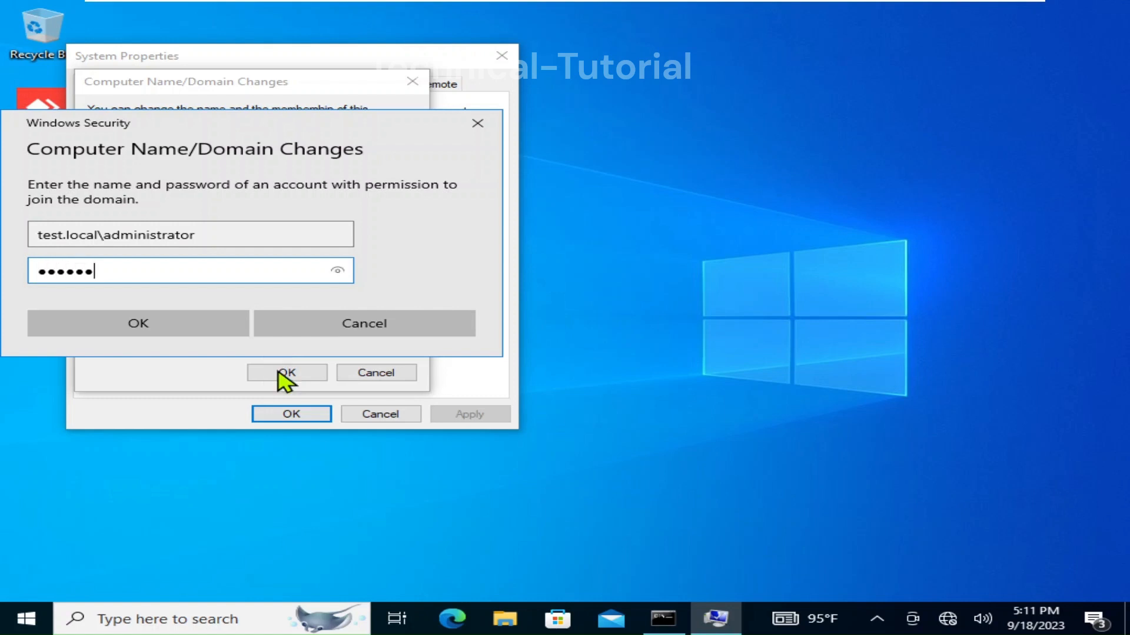
type("*")
key("Return")
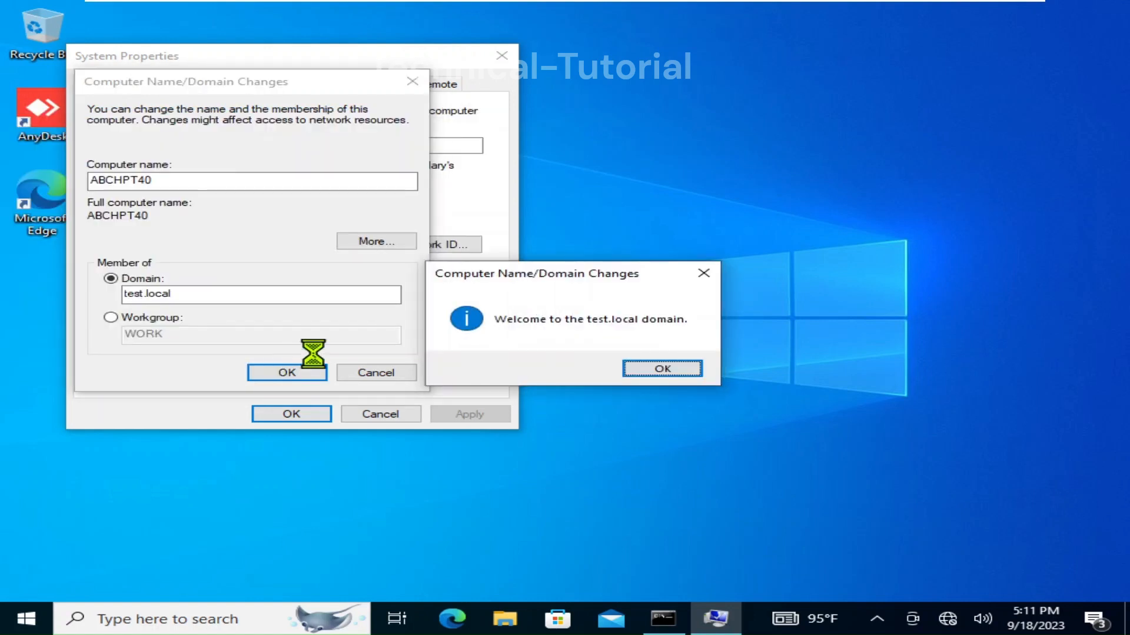
Step: Acknowledge the welcome and restart notices, close System Properties, and restart Windows now
left_click(691, 373)
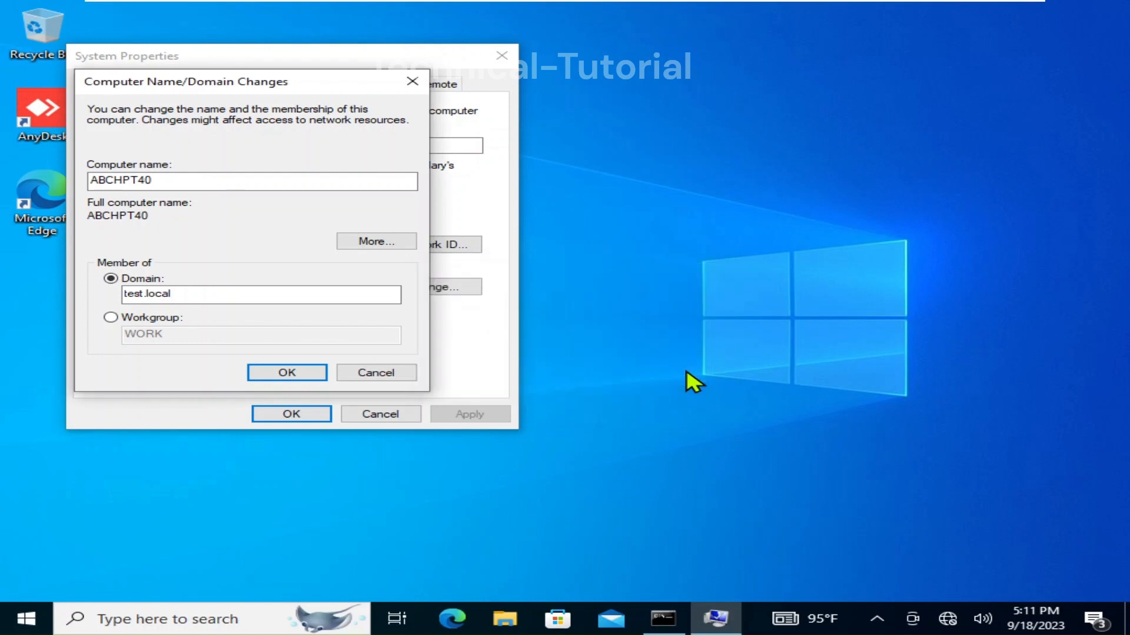
mouse_move(405, 2)
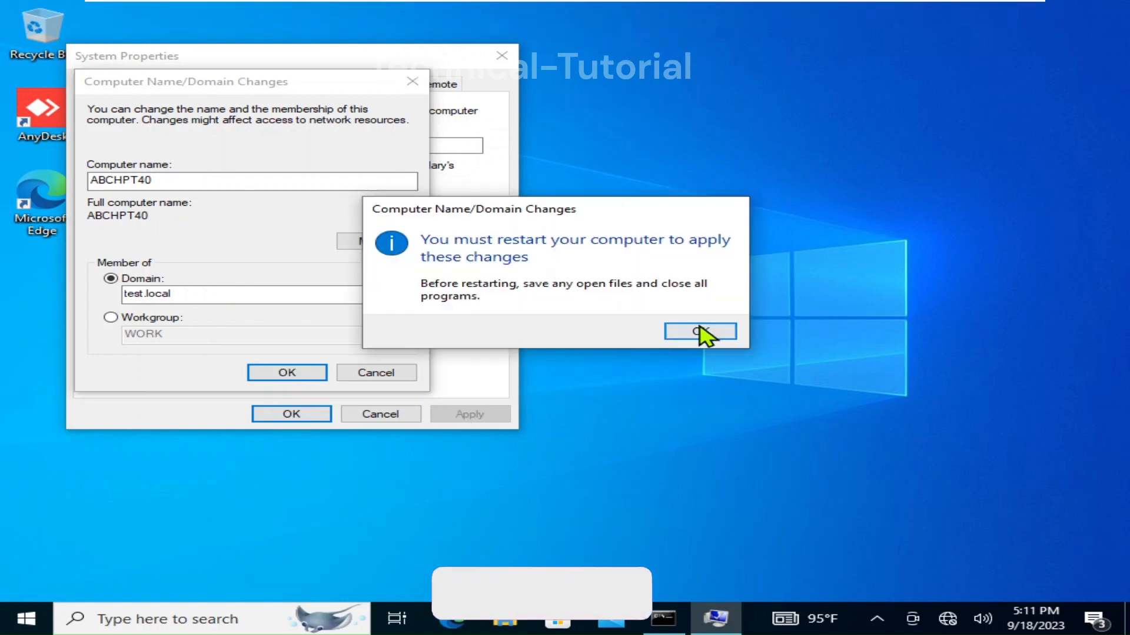
left_click(714, 337)
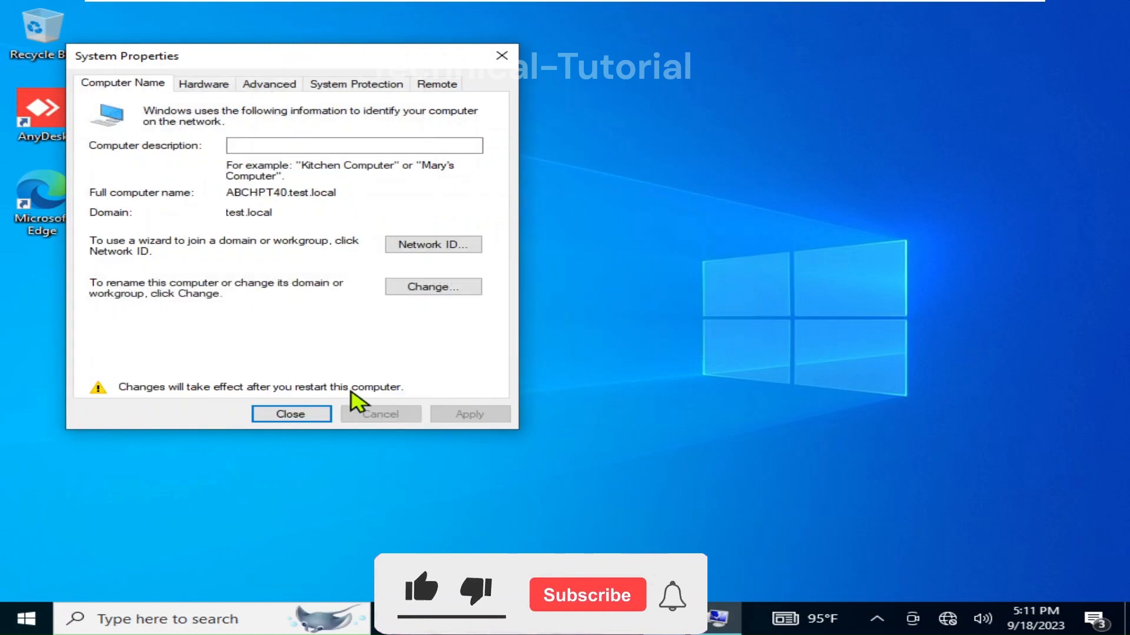
left_click(286, 419)
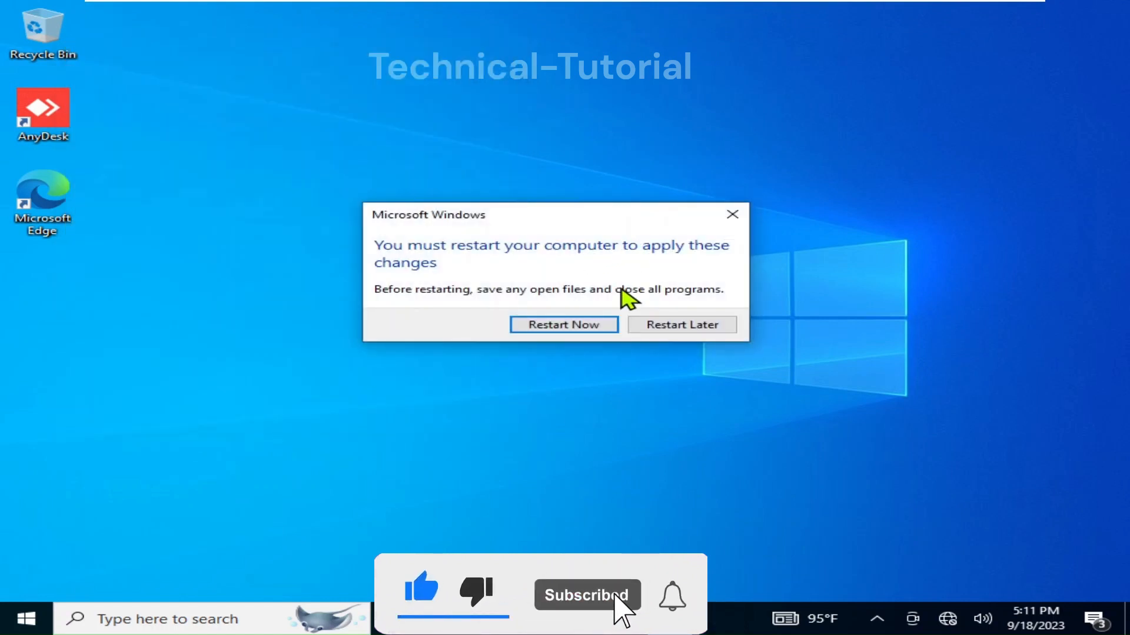
left_click(590, 324)
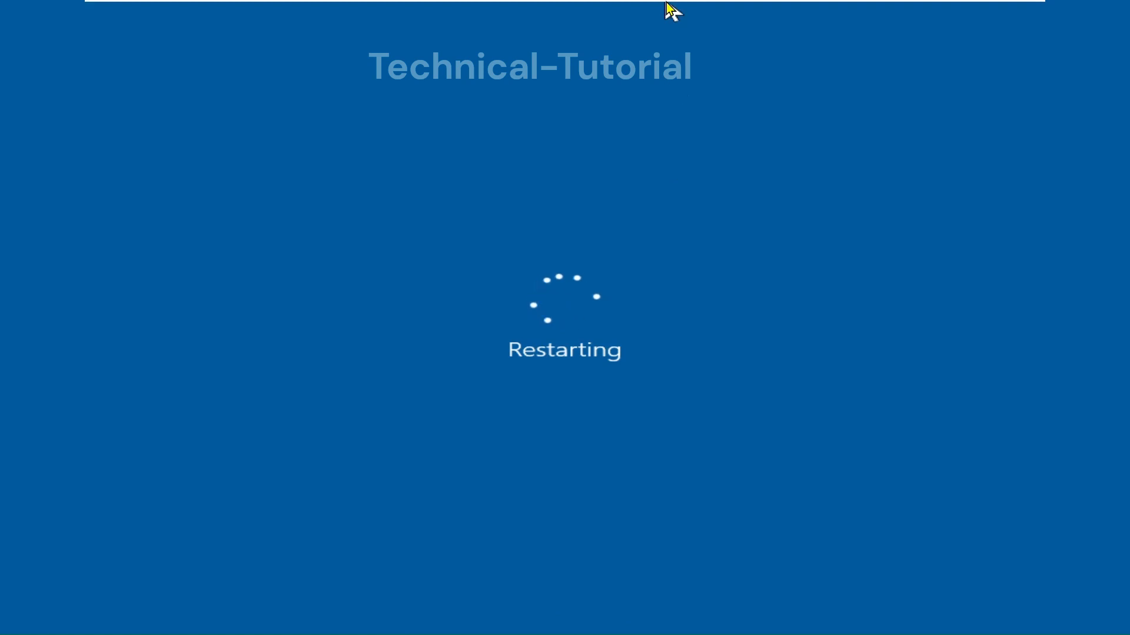
mouse_move(668, 6)
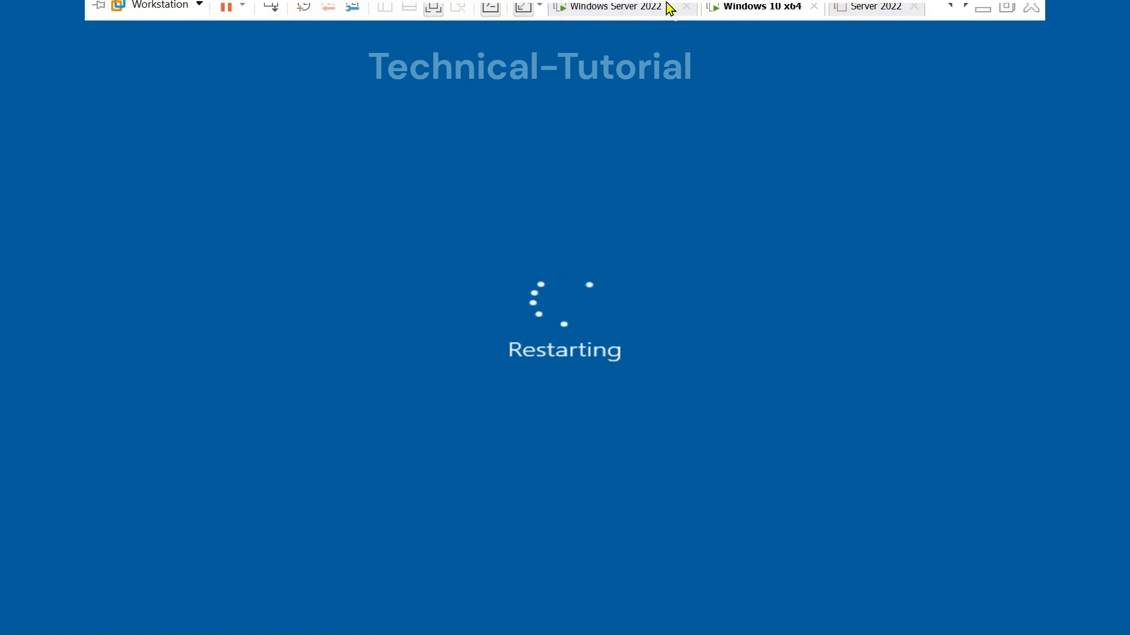
Step: On the Windows Server 2022 VM, launch Active Directory Users and Computers from Server Manager Tools
left_click(614, 25)
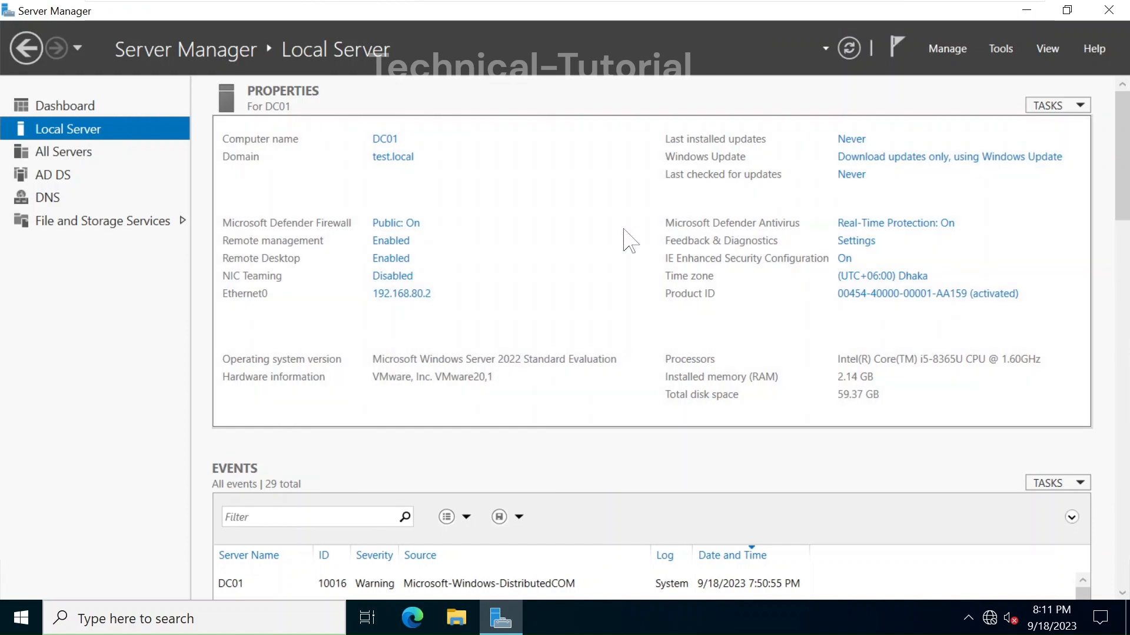
left_click(1000, 48)
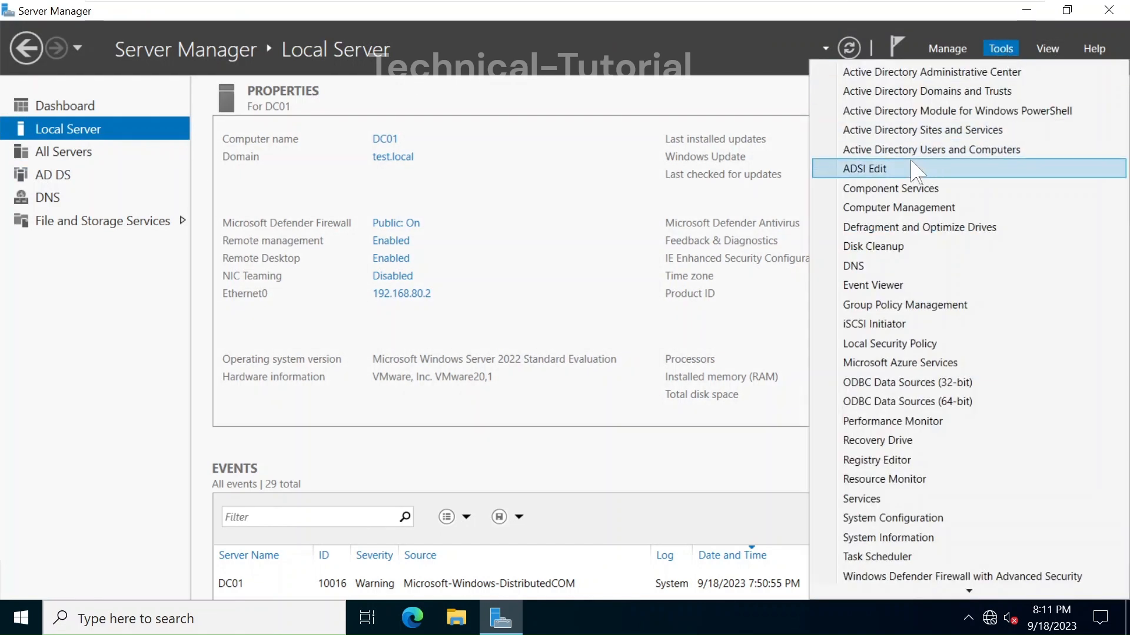
left_click(882, 153)
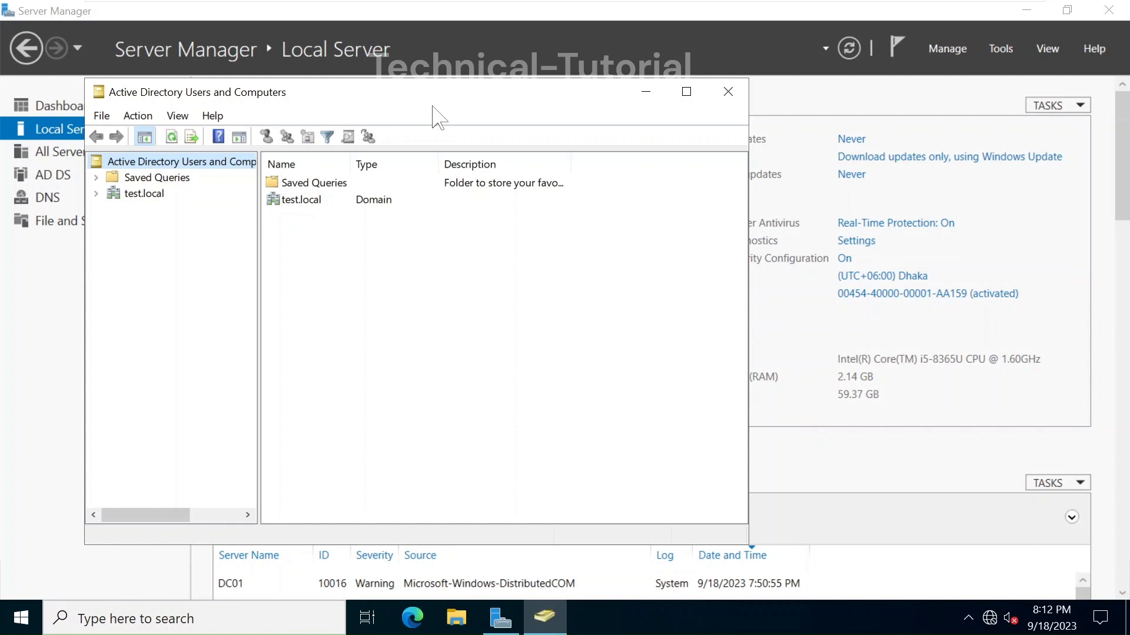
Step: Maximise the console, expand test.local, and select ABCHPT40 in the Computers container
double_click(373, 95)
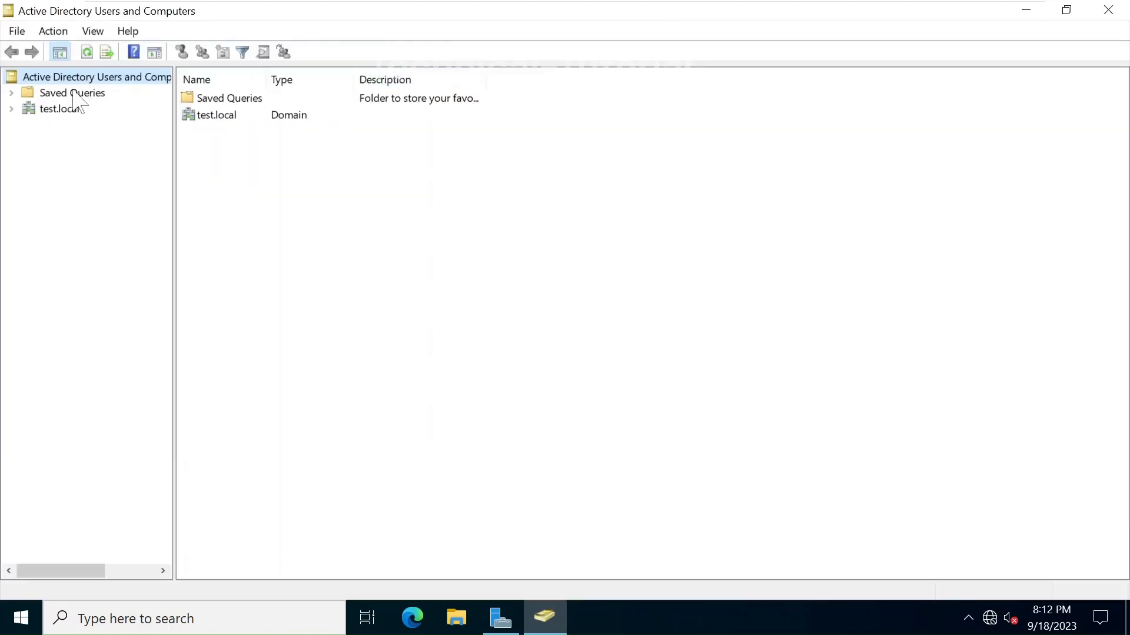
left_click(12, 108)
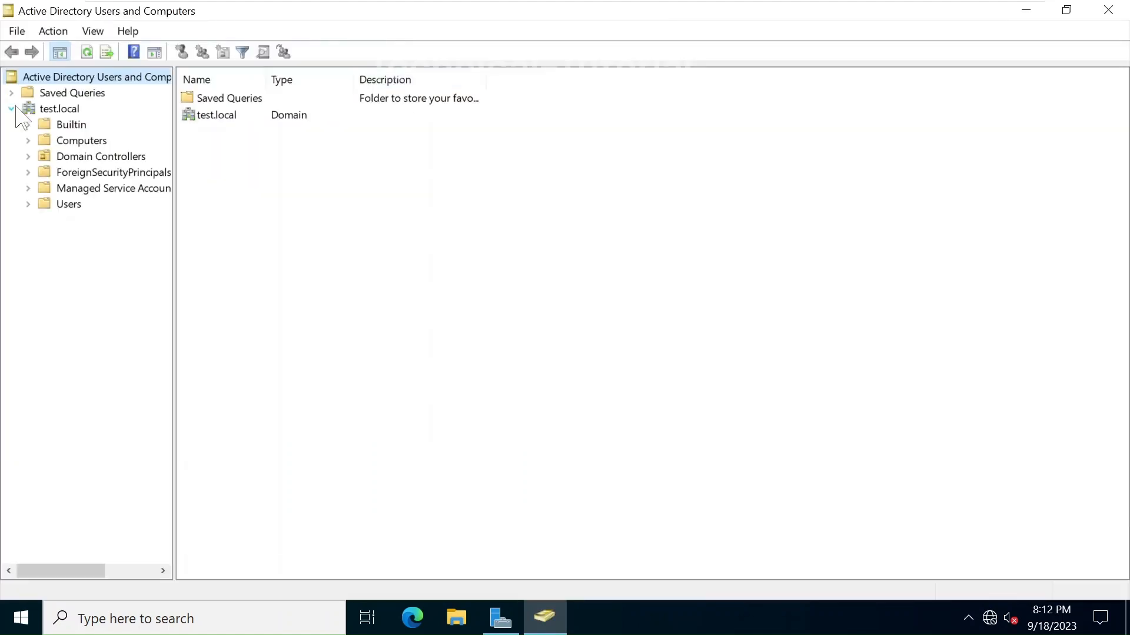
left_click(59, 109)
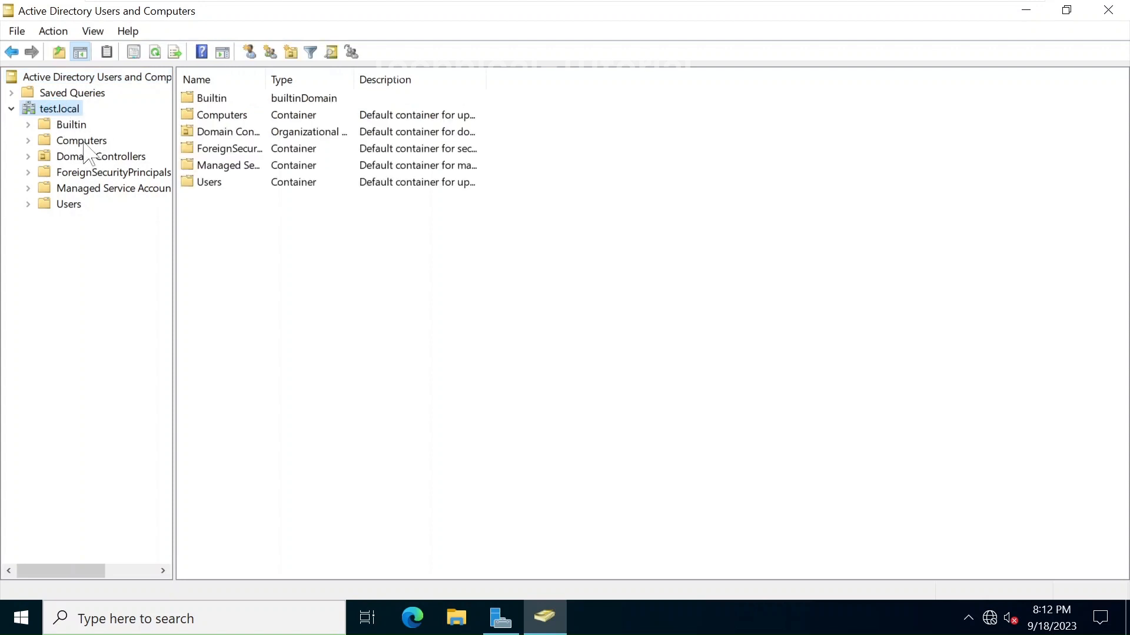
left_click(83, 141)
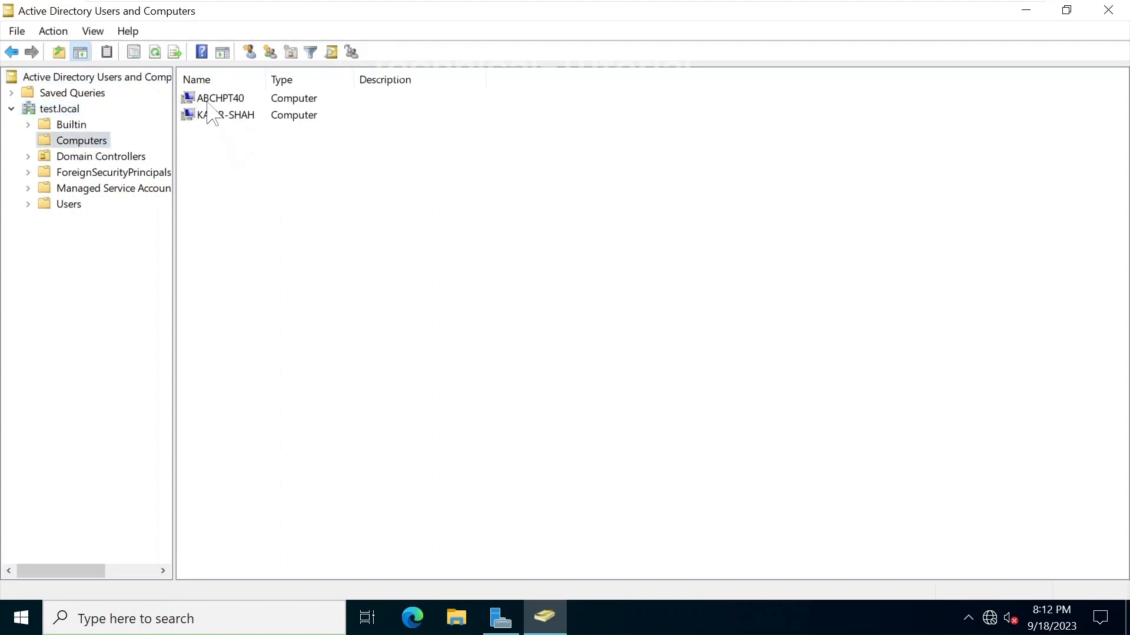
left_click(225, 100)
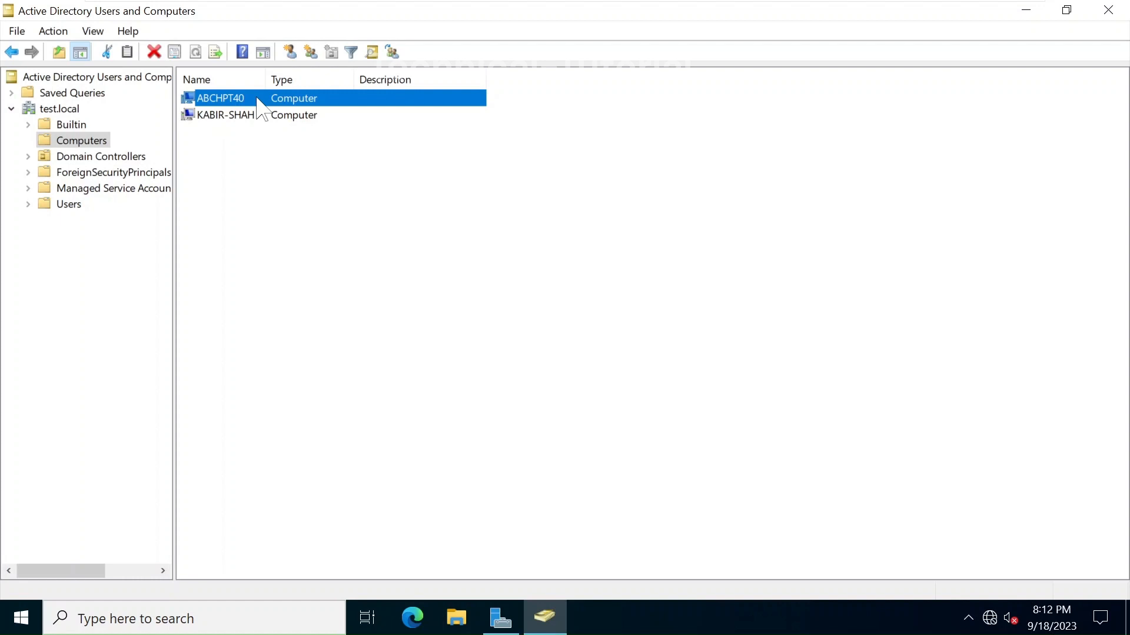
mouse_move(809, 7)
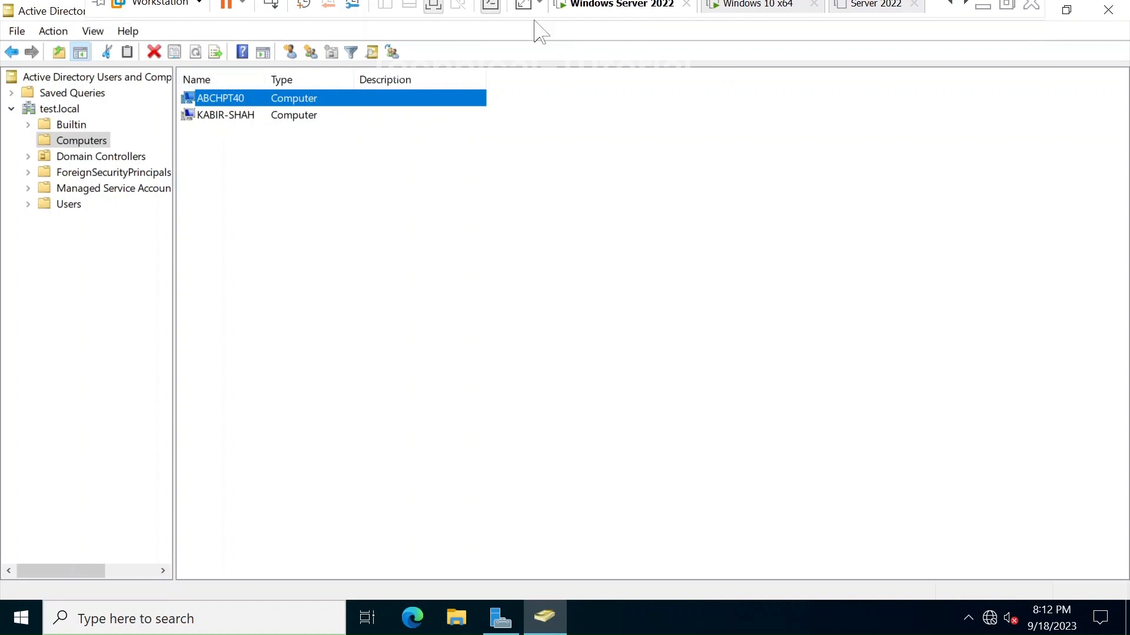
double_click(230, 100)
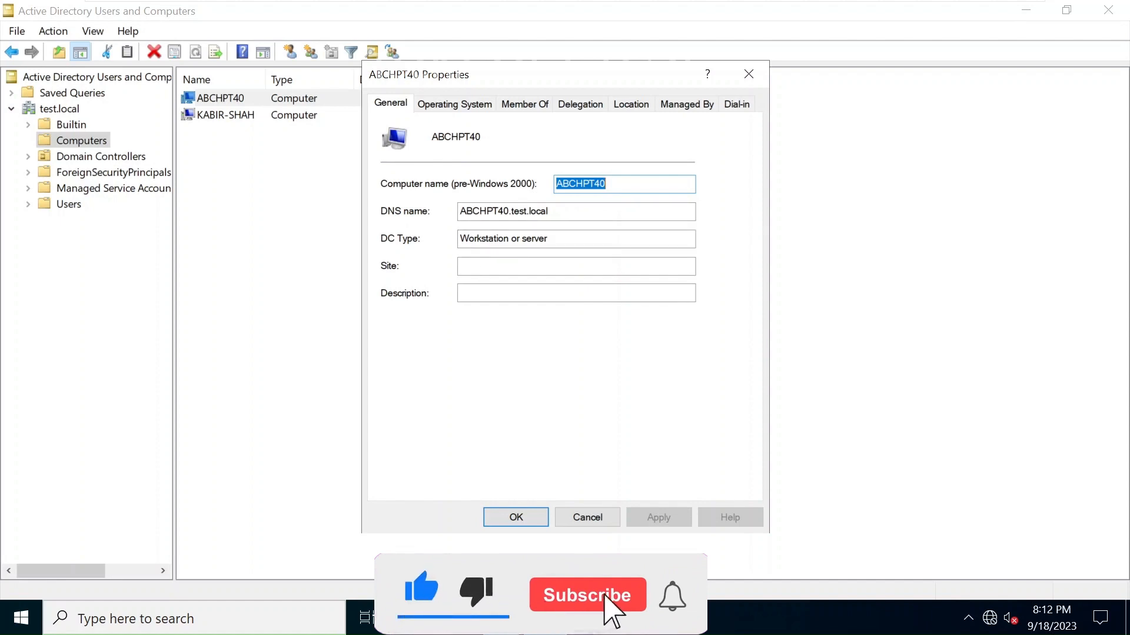
left_click(454, 109)
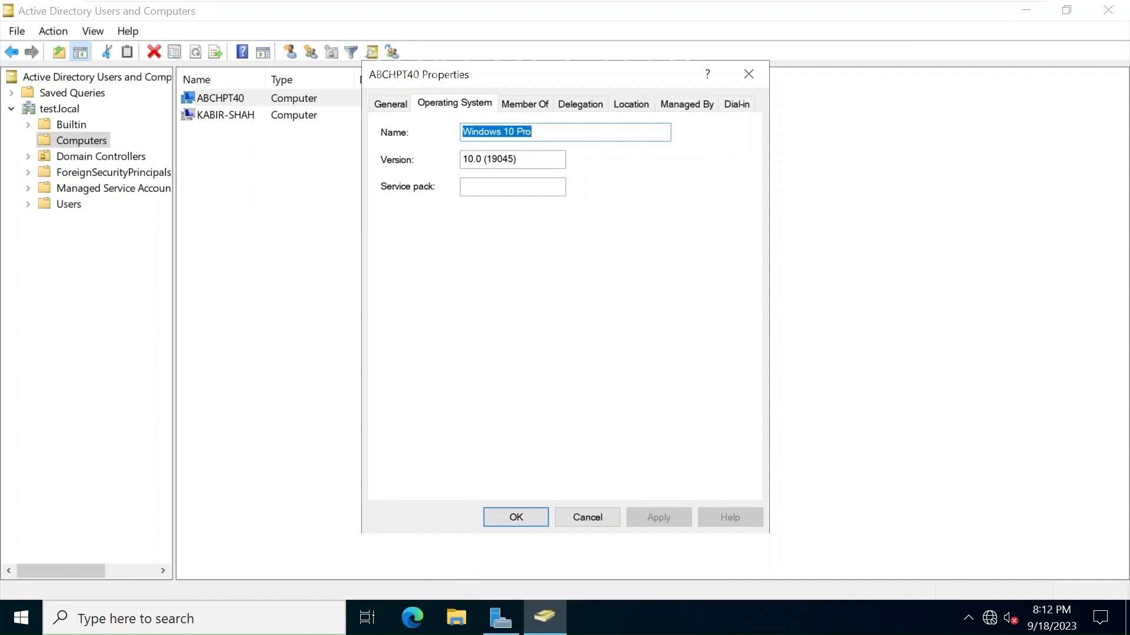
left_click(543, 132)
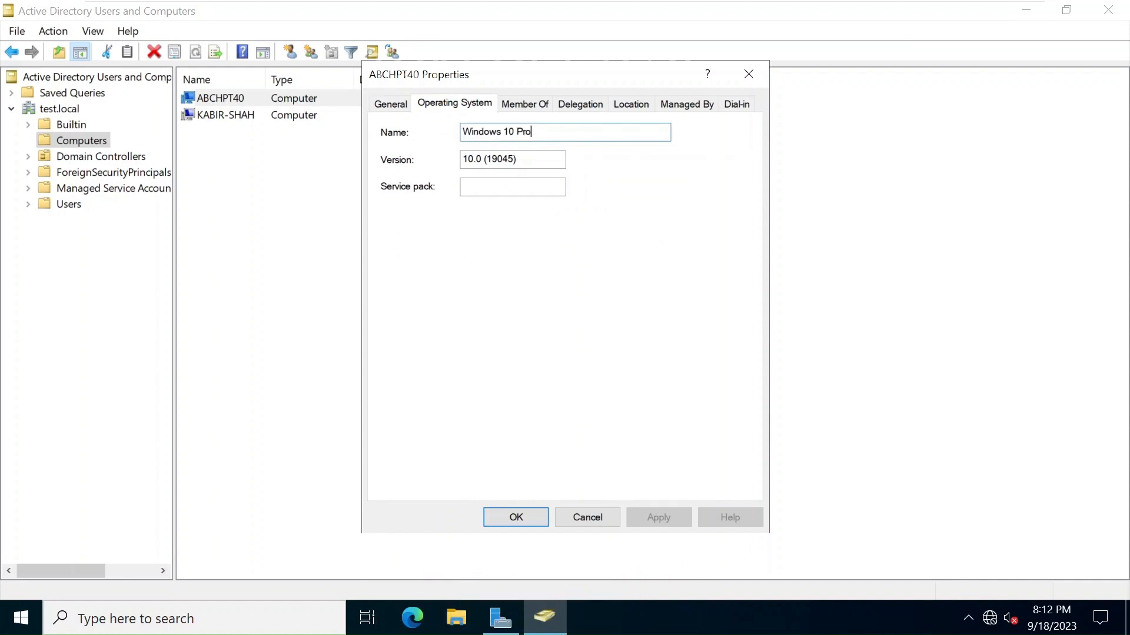
left_click(477, 159)
left_click(515, 518)
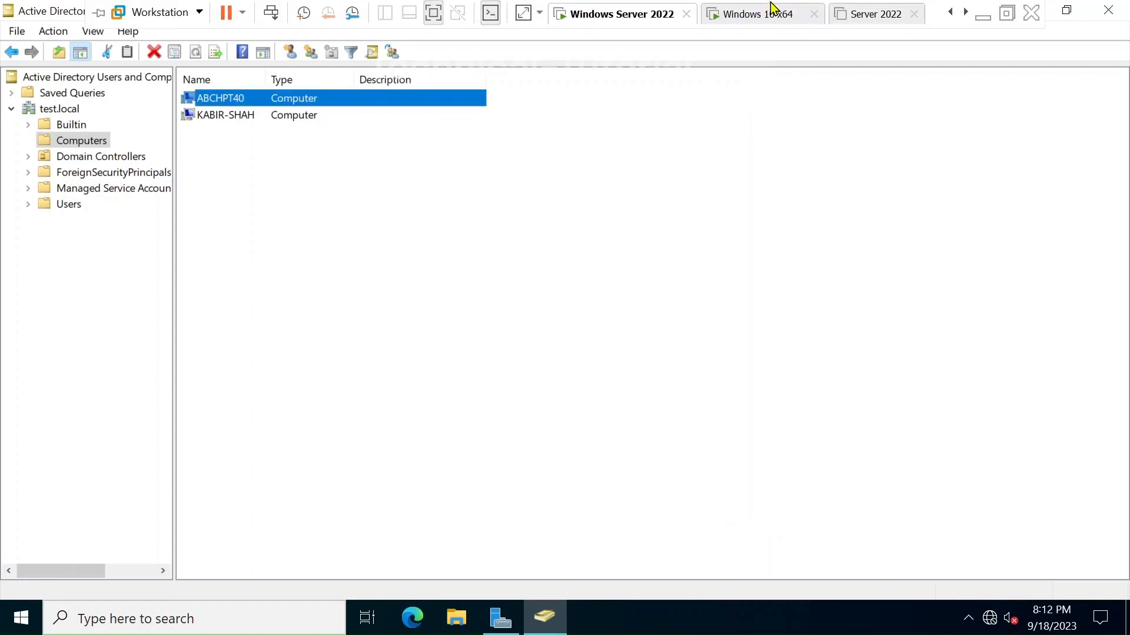
Step: Return to the Windows 10 VM, dismiss the lock screen, and choose Other user
left_click(762, 14)
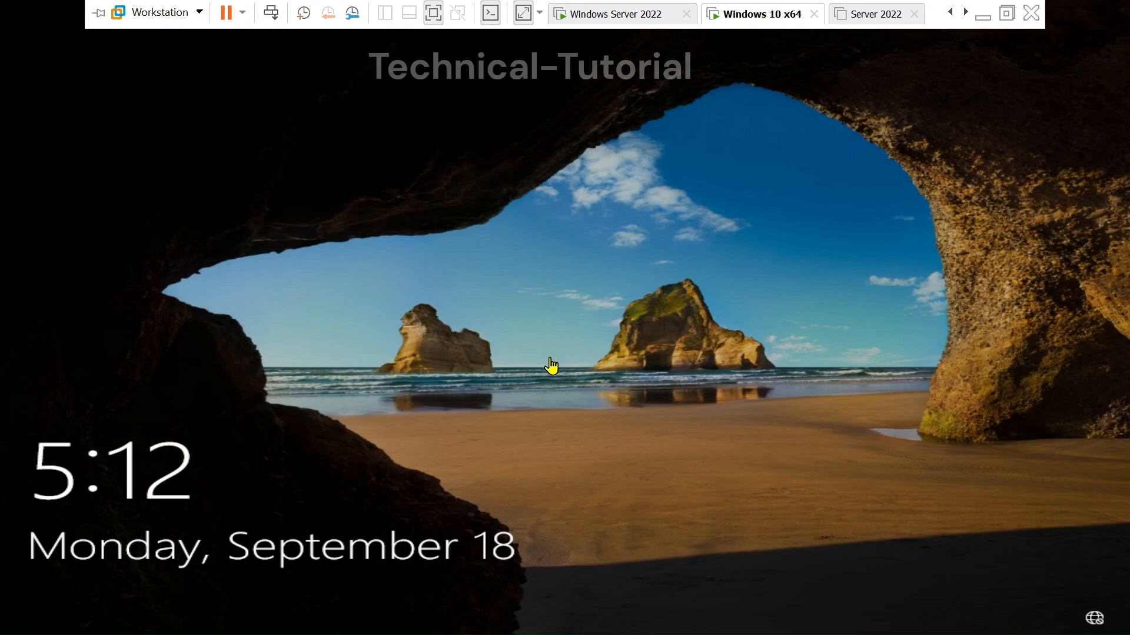
left_click(550, 364)
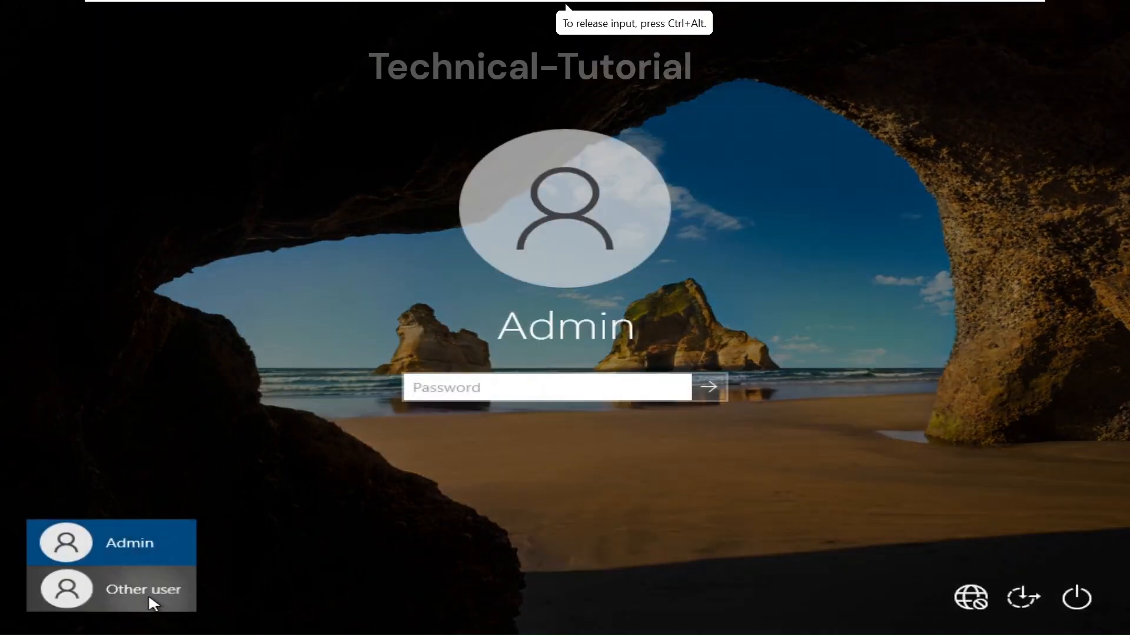
left_click(149, 597)
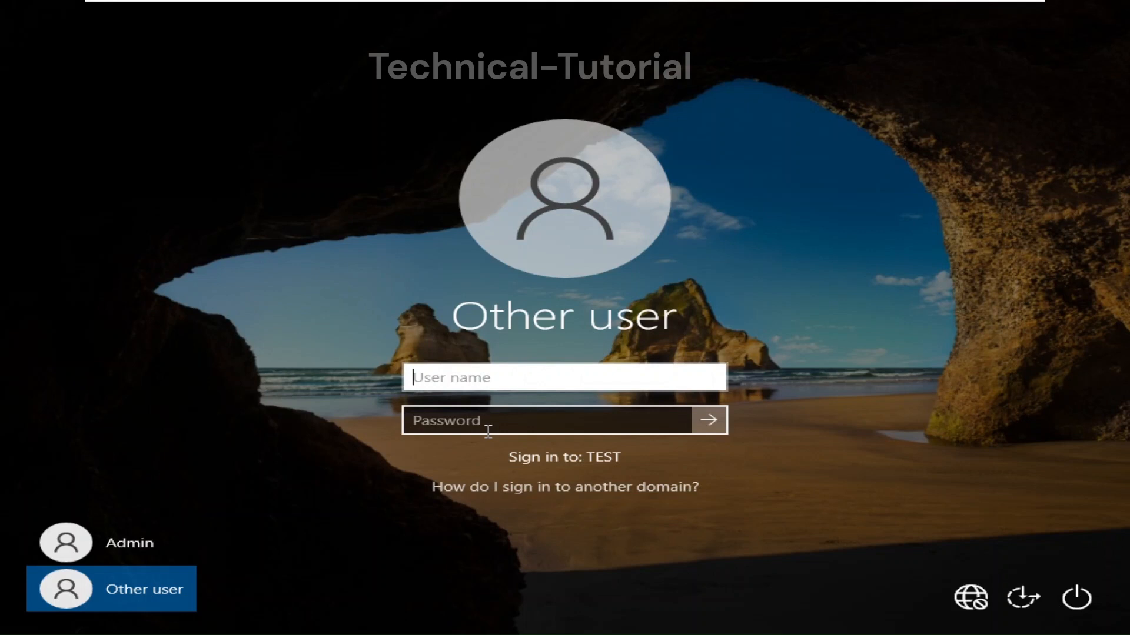
Step: Sign in to the TEST domain as user test1 with its password, reaching the Welcome screen
type("test.lo")
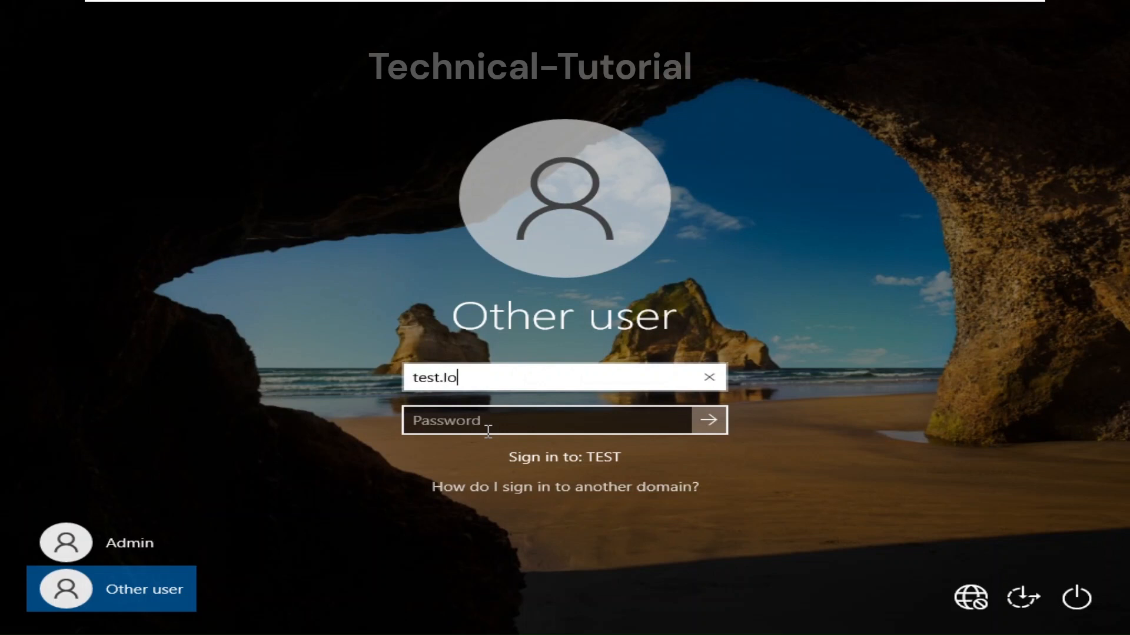
type("cal\\")
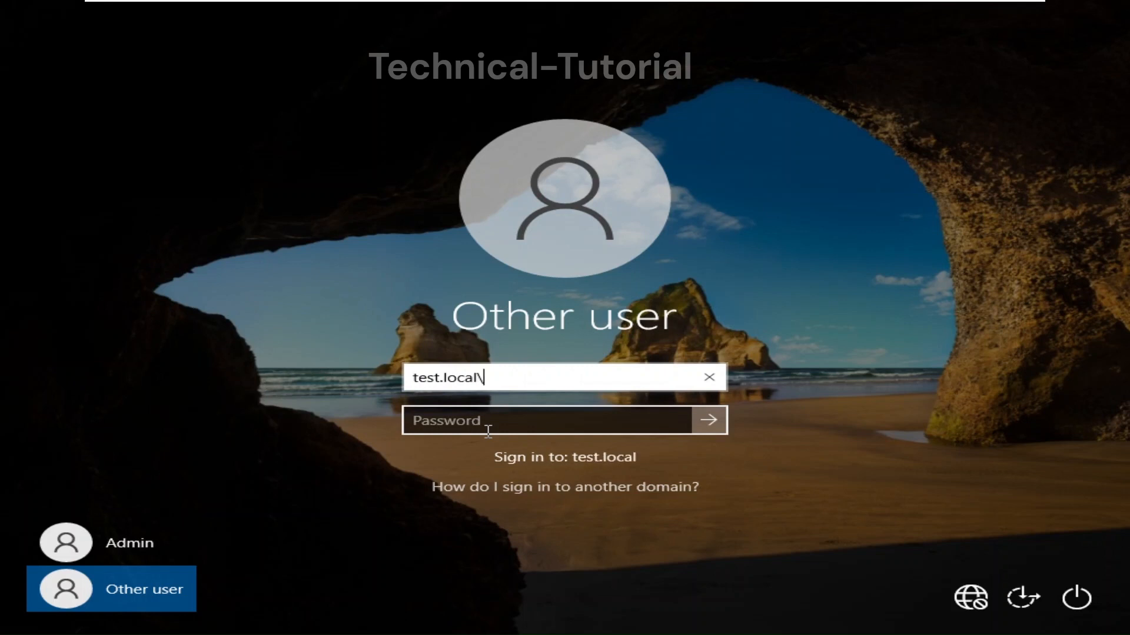
key("BackSpace")
key("BackSpace")
key("BackSpace")
key("BackSpace")
key("BackSpace")
key("BackSpace")
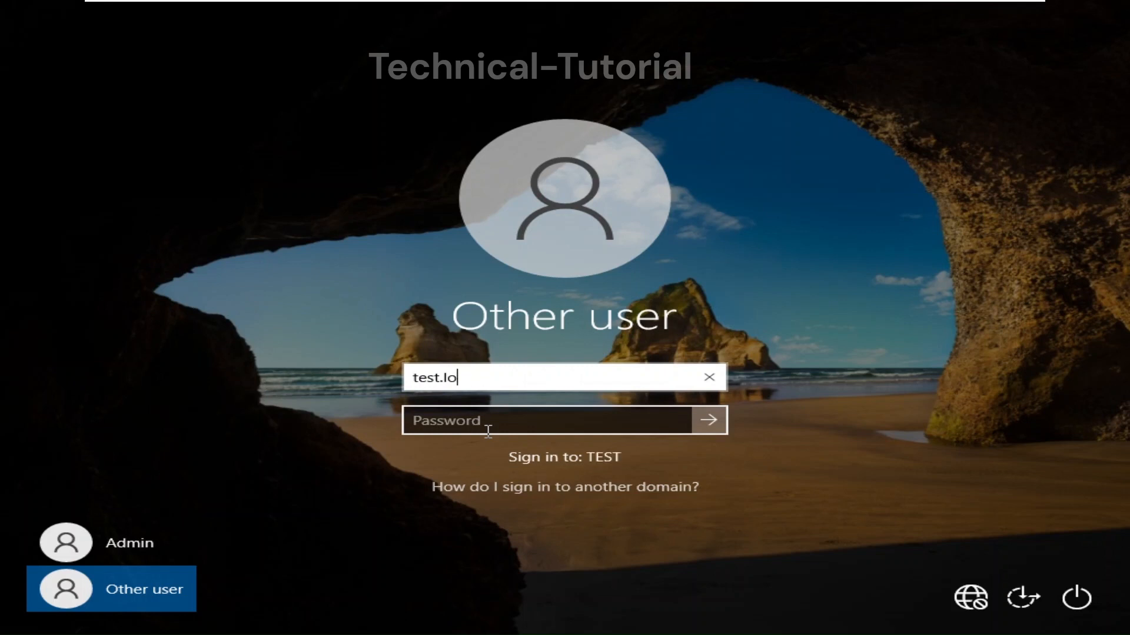
type("\\")
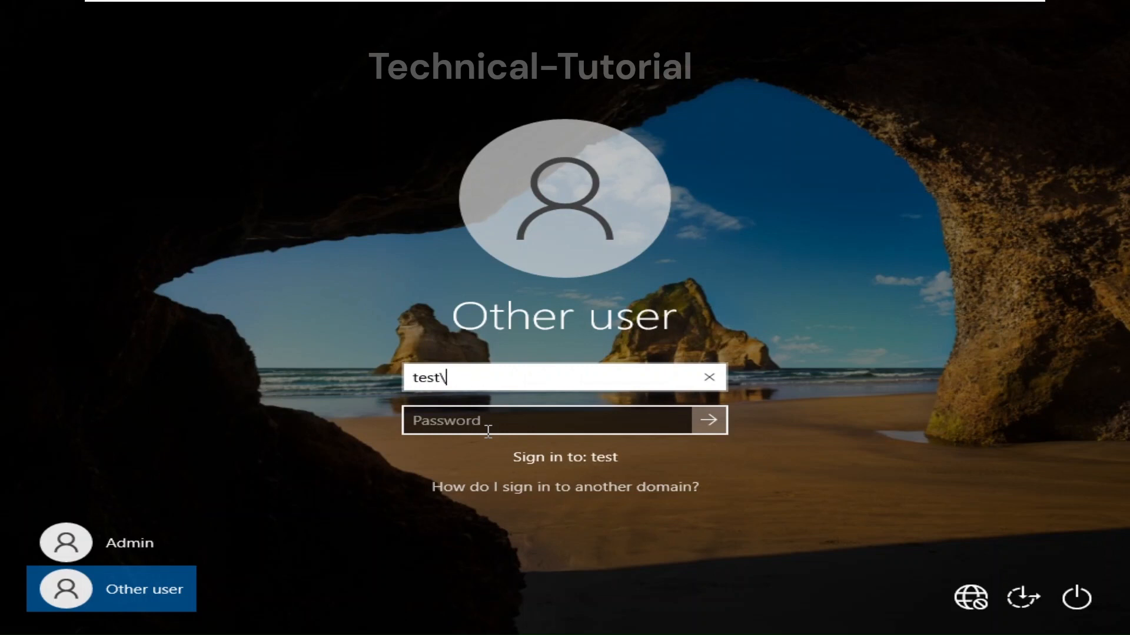
key("BackSpace")
key("BackSpace")
key("BackSpace")
key("BackSpace")
key("BackSpace")
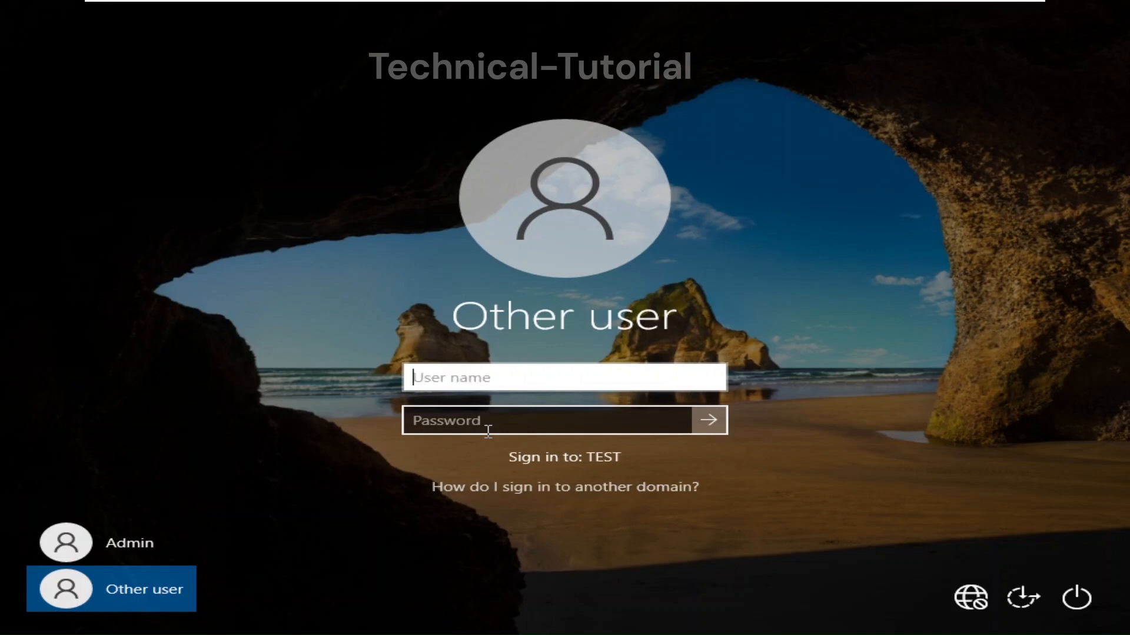
type("test1")
key("Tab")
type("*******")
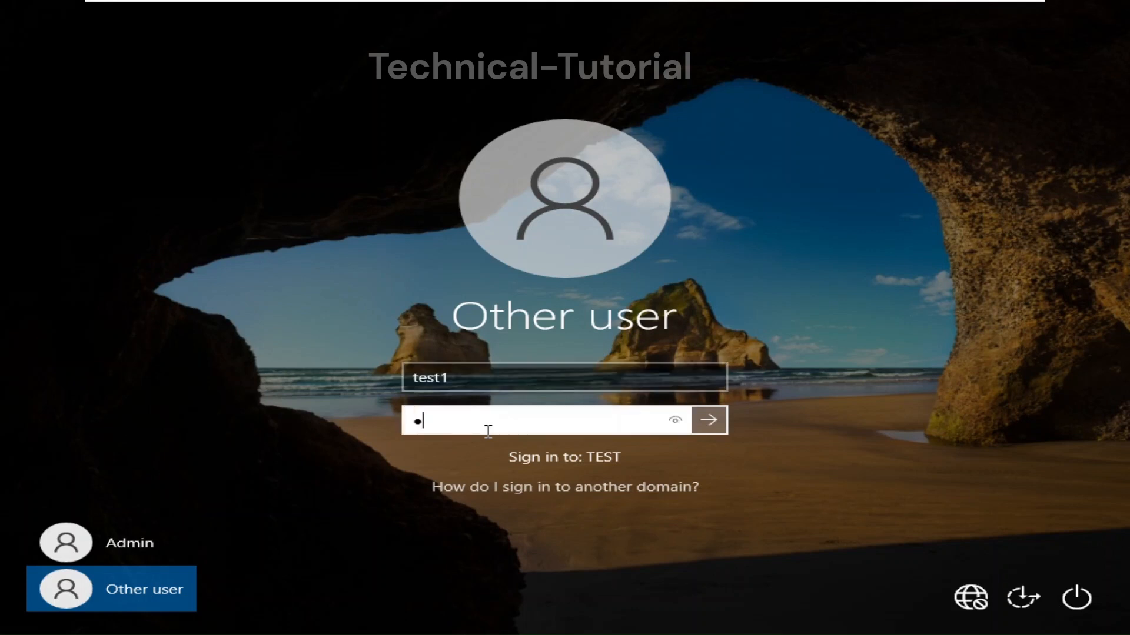
key("Return")
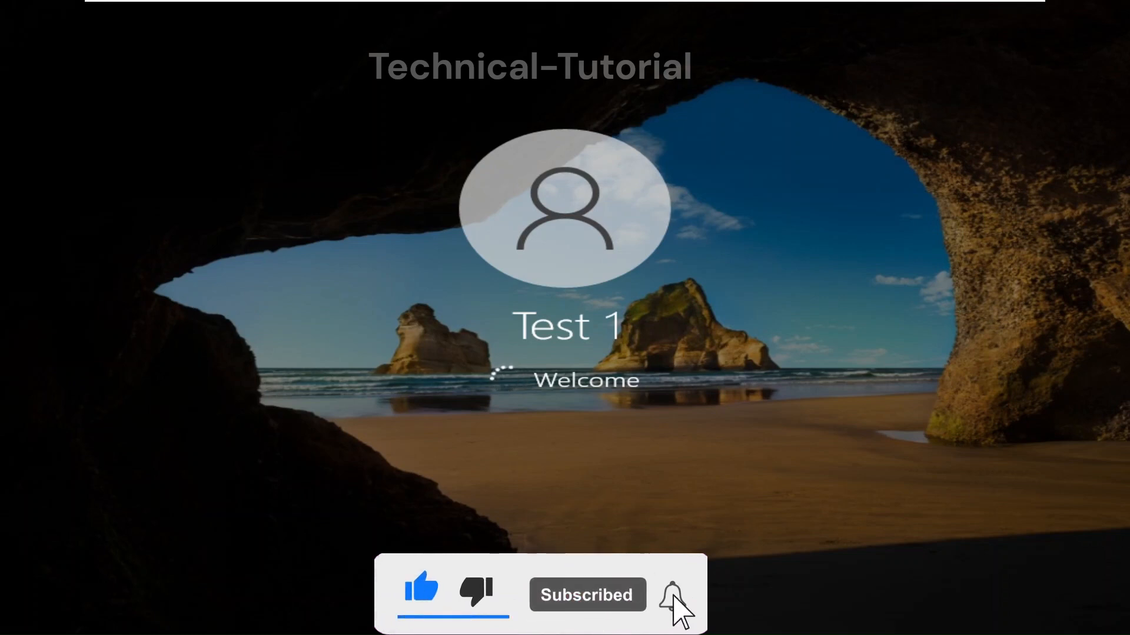
mouse_move(877, 6)
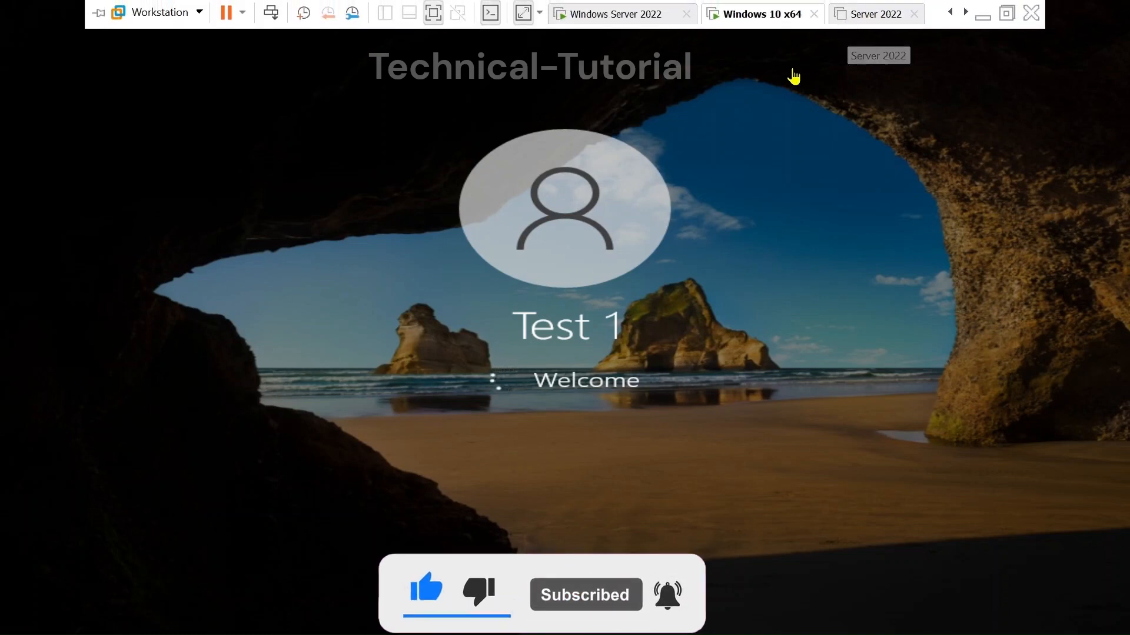